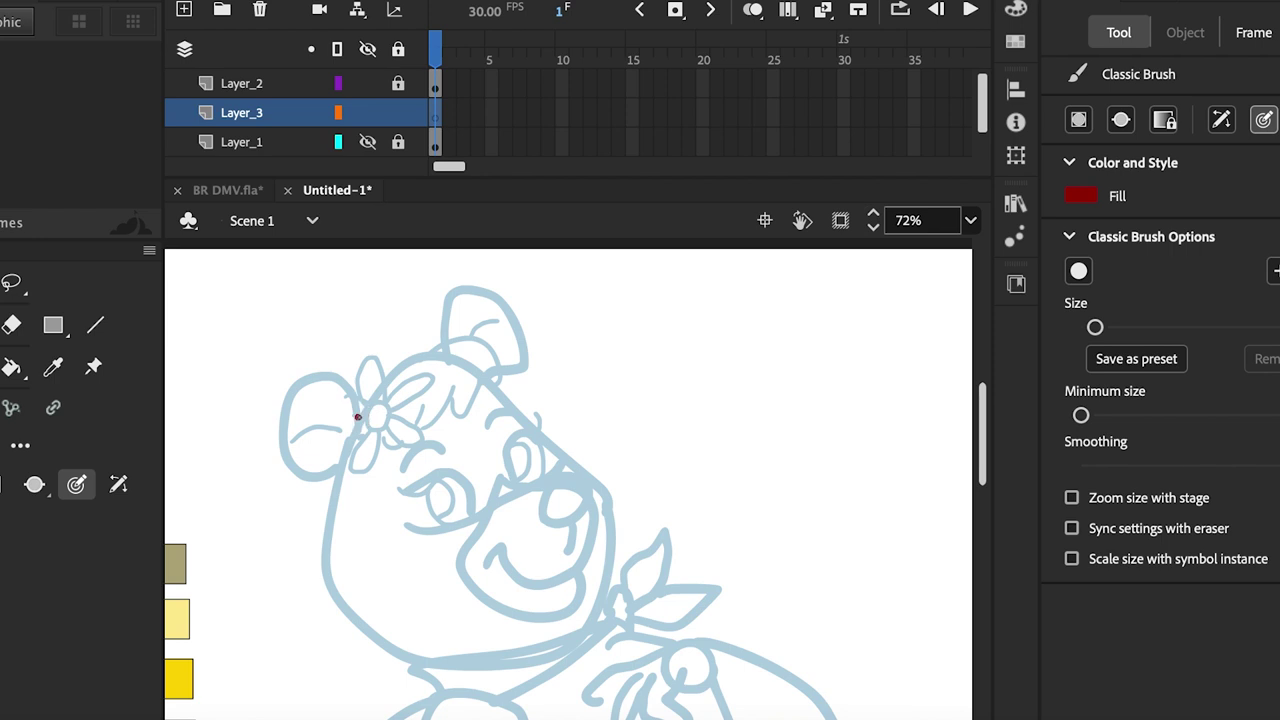
- Ink the flower edge, both bow loops and the ear in dark red, undoing a stray blob
{"action": "mouse_move", "coordinate": [357, 417]}
{"action": "left_mouse_down"}
{"action": "mouse_move", "coordinate": [341, 385]}
{"action": "mouse_move", "coordinate": [308, 378]}
{"action": "mouse_move", "coordinate": [286, 405]}
{"action": "mouse_move", "coordinate": [283, 449]}
{"action": "mouse_move", "coordinate": [305, 474]}
{"action": "mouse_move", "coordinate": [338, 466]}
{"action": "mouse_move", "coordinate": [350, 452]}
{"action": "mouse_move", "coordinate": [317, 422]}
{"action": "mouse_move", "coordinate": [349, 433]}
{"action": "mouse_move", "coordinate": [373, 430]}
{"action": "mouse_move", "coordinate": [369, 419]}
{"action": "mouse_move", "coordinate": [358, 432]}
{"action": "mouse_move", "coordinate": [368, 466]}
{"action": "mouse_move", "coordinate": [381, 428]}
{"action": "mouse_move", "coordinate": [398, 446]}
{"action": "mouse_move", "coordinate": [400, 413]}
{"action": "mouse_move", "coordinate": [364, 402]}
{"action": "mouse_move", "coordinate": [355, 371]}
{"action": "mouse_move", "coordinate": [385, 389]}
{"action": "mouse_move", "coordinate": [401, 377]}
{"action": "mouse_move", "coordinate": [427, 421]}
{"action": "left_mouse_up"}
{"action": "key", "text": "ctrl+z"}
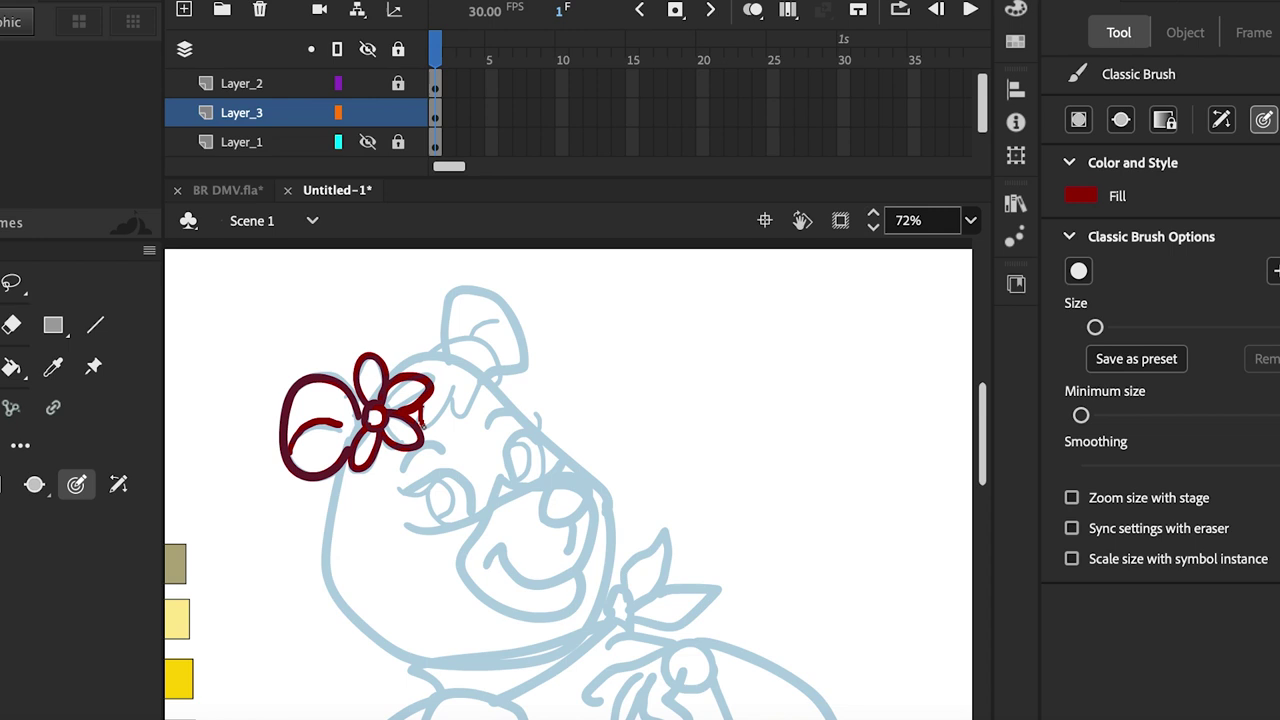
{"action": "mouse_move", "coordinate": [422, 406]}
{"action": "left_mouse_down"}
{"action": "mouse_move", "coordinate": [452, 382]}
{"action": "mouse_move", "coordinate": [458, 414]}
{"action": "mouse_move", "coordinate": [493, 390]}
{"action": "mouse_move", "coordinate": [474, 344]}
{"action": "mouse_move", "coordinate": [408, 362]}
{"action": "mouse_move", "coordinate": [458, 297]}
{"action": "mouse_move", "coordinate": [498, 300]}
{"action": "mouse_move", "coordinate": [518, 352]}
{"action": "mouse_move", "coordinate": [473, 341]}
{"action": "mouse_move", "coordinate": [512, 335]}
{"action": "left_mouse_up"}
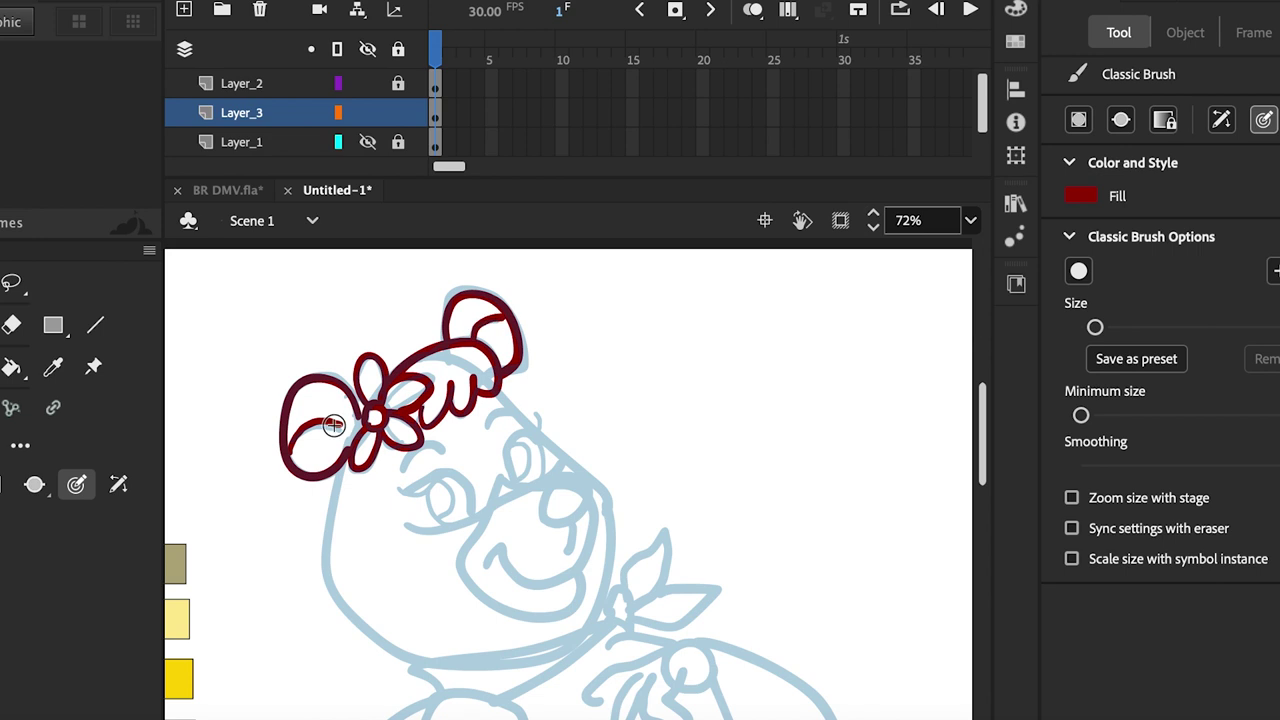
{"action": "left_click_drag", "start_coordinate": [334, 424], "coordinate": [352, 439]}
{"action": "mouse_move", "coordinate": [388, 486]}
{"action": "left_mouse_down"}
{"action": "mouse_move", "coordinate": [456, 476]}
{"action": "mouse_move", "coordinate": [476, 515]}
{"action": "left_mouse_up"}
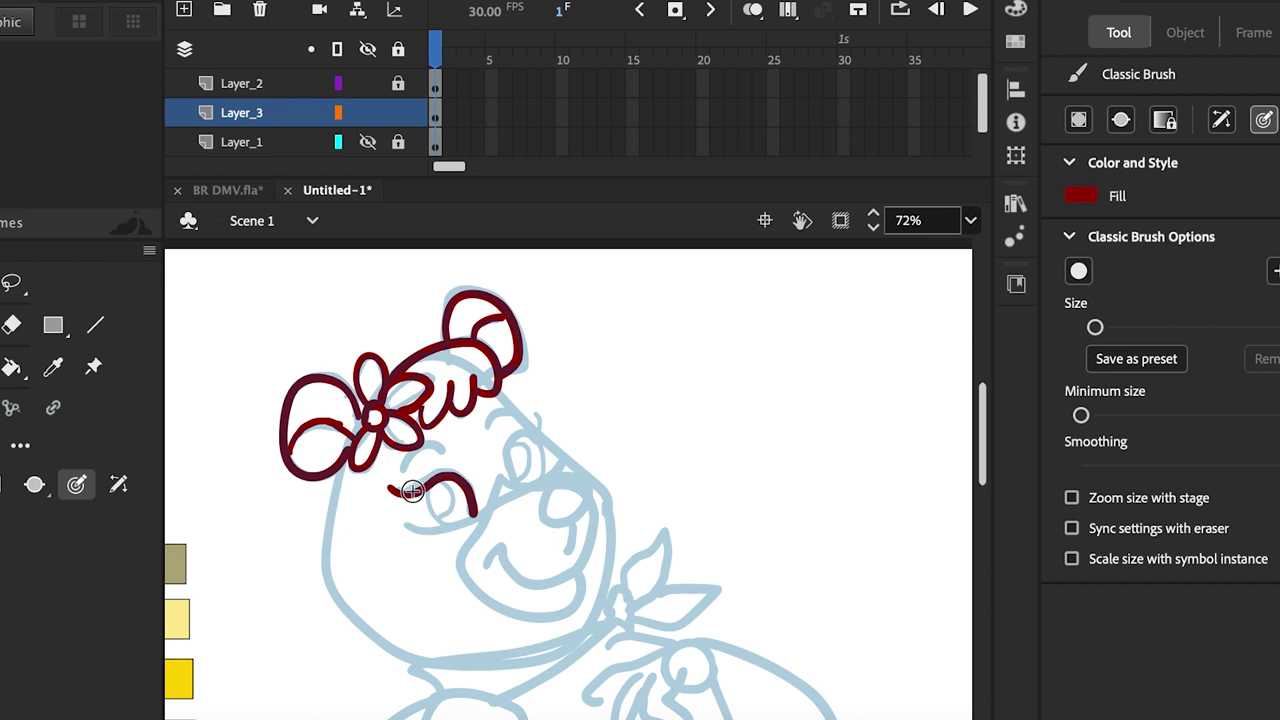
- Ink the brow-to-eye curve, the muzzle outline and the mouth corner in dark red
{"action": "mouse_move", "coordinate": [412, 491]}
{"action": "left_mouse_down"}
{"action": "mouse_move", "coordinate": [445, 467]}
{"action": "mouse_move", "coordinate": [413, 449]}
{"action": "mouse_move", "coordinate": [440, 446]}
{"action": "left_mouse_up"}
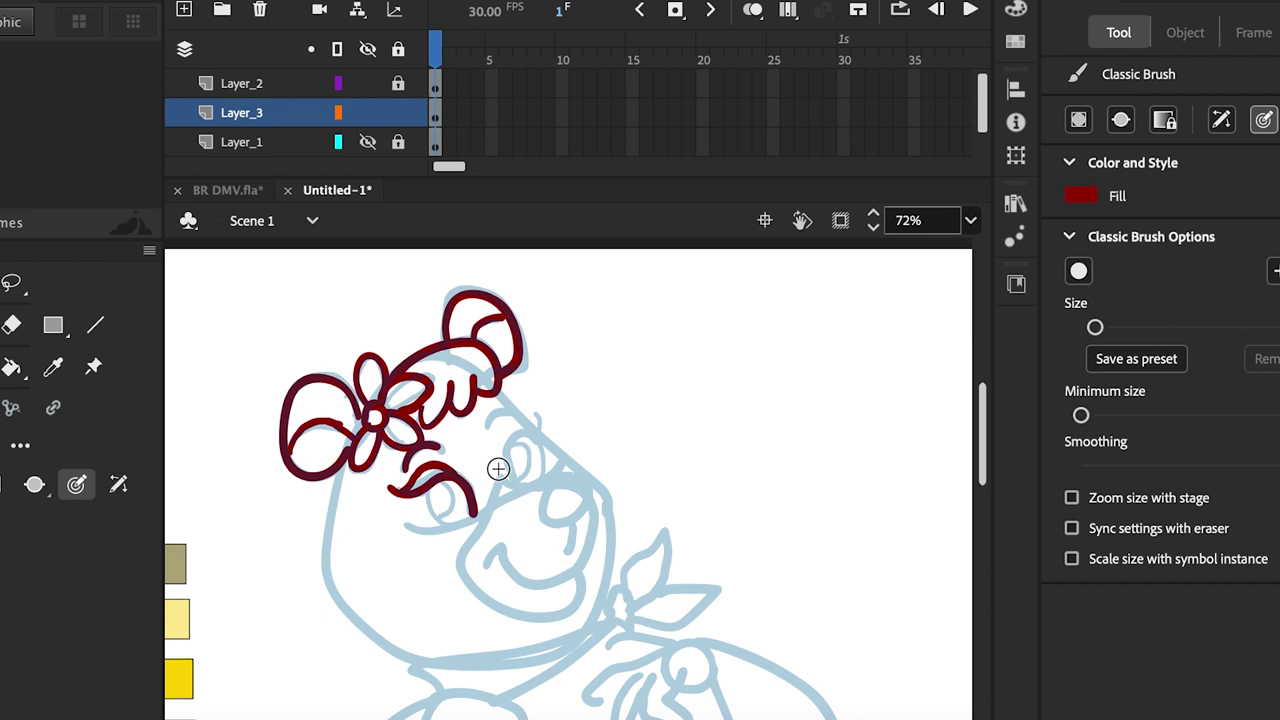
{"action": "mouse_move", "coordinate": [463, 555]}
{"action": "left_mouse_down"}
{"action": "mouse_move", "coordinate": [498, 482]}
{"action": "mouse_move", "coordinate": [550, 486]}
{"action": "mouse_move", "coordinate": [534, 515]}
{"action": "mouse_move", "coordinate": [570, 524]}
{"action": "mouse_move", "coordinate": [585, 496]}
{"action": "mouse_move", "coordinate": [545, 490]}
{"action": "left_mouse_up"}
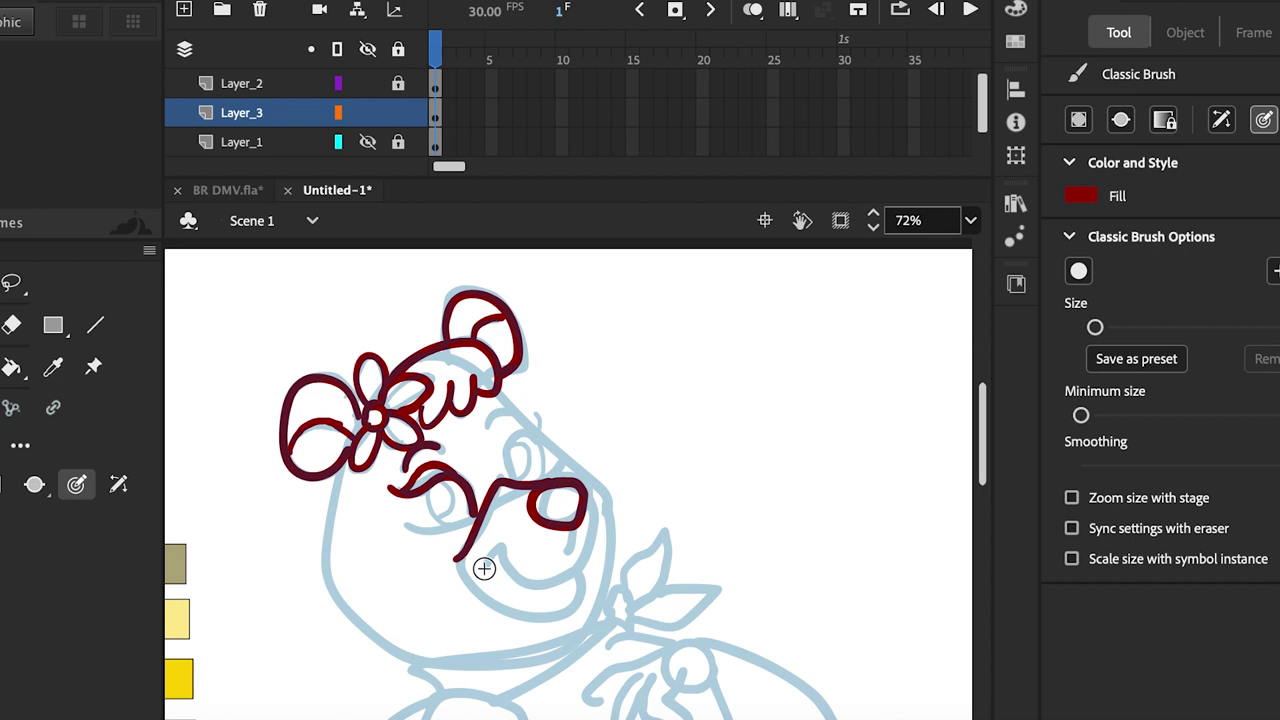
{"action": "mouse_move", "coordinate": [484, 568]}
{"action": "left_mouse_down"}
{"action": "mouse_move", "coordinate": [499, 546]}
{"action": "mouse_move", "coordinate": [537, 579]}
{"action": "mouse_move", "coordinate": [580, 566]}
{"action": "mouse_move", "coordinate": [589, 505]}
{"action": "mouse_move", "coordinate": [540, 592]}
{"action": "left_mouse_up"}
{"action": "mouse_move", "coordinate": [456, 559]}
{"action": "left_mouse_down"}
{"action": "mouse_move", "coordinate": [512, 612]}
{"action": "mouse_move", "coordinate": [565, 615]}
{"action": "mouse_move", "coordinate": [581, 571]}
{"action": "left_mouse_up"}
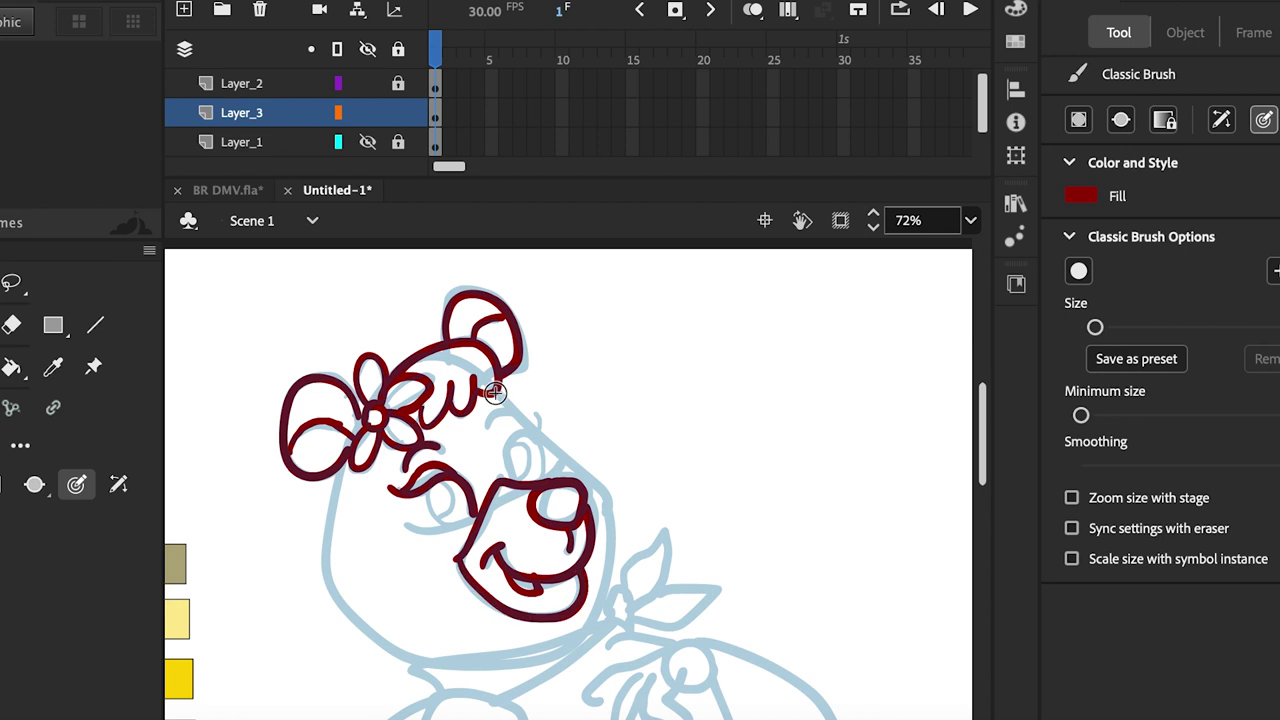
- Add the eyebrow arc, eyelashes, pupils and the right head outline in dark red
{"action": "mouse_move", "coordinate": [510, 471]}
{"action": "left_mouse_down"}
{"action": "mouse_move", "coordinate": [547, 426]}
{"action": "mouse_move", "coordinate": [509, 448]}
{"action": "mouse_move", "coordinate": [510, 430]}
{"action": "mouse_move", "coordinate": [545, 432]}
{"action": "mouse_move", "coordinate": [543, 477]}
{"action": "left_mouse_up"}
{"action": "left_click_drag", "start_coordinate": [490, 424], "coordinate": [516, 410]}
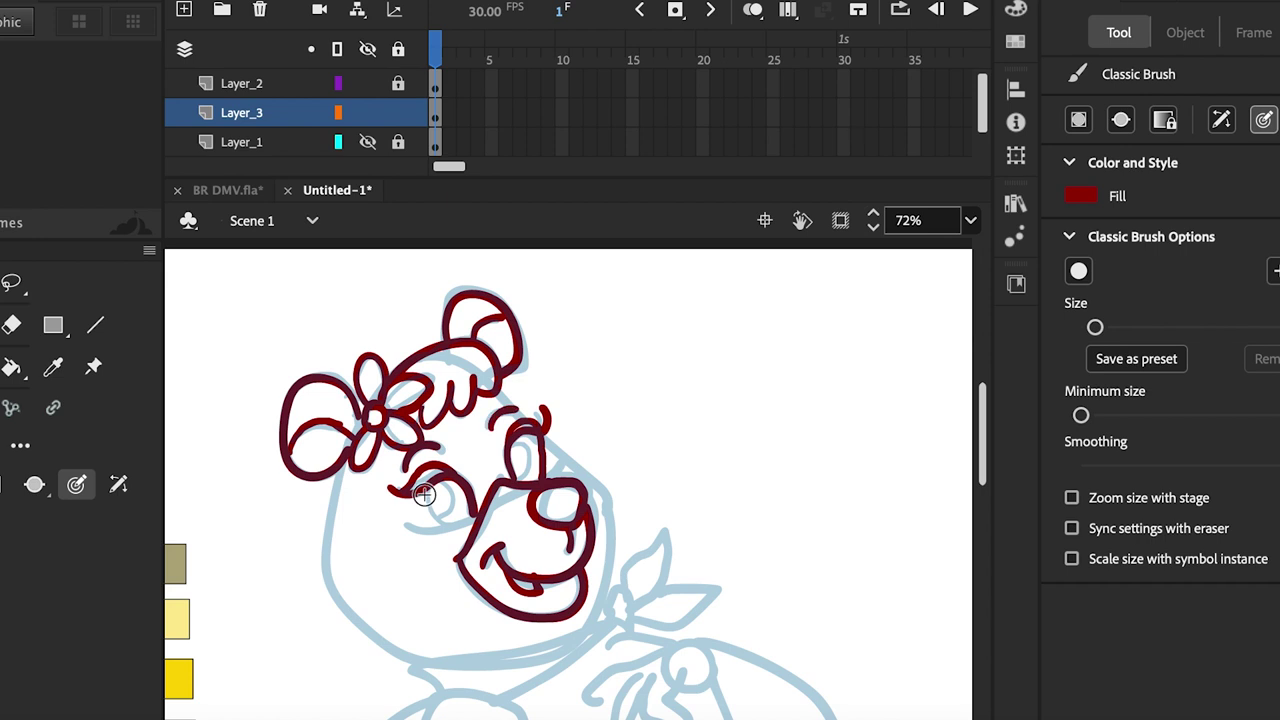
{"action": "mouse_move", "coordinate": [424, 494]}
{"action": "left_mouse_down"}
{"action": "mouse_move", "coordinate": [431, 515]}
{"action": "mouse_move", "coordinate": [473, 520]}
{"action": "mouse_move", "coordinate": [450, 498]}
{"action": "left_mouse_up"}
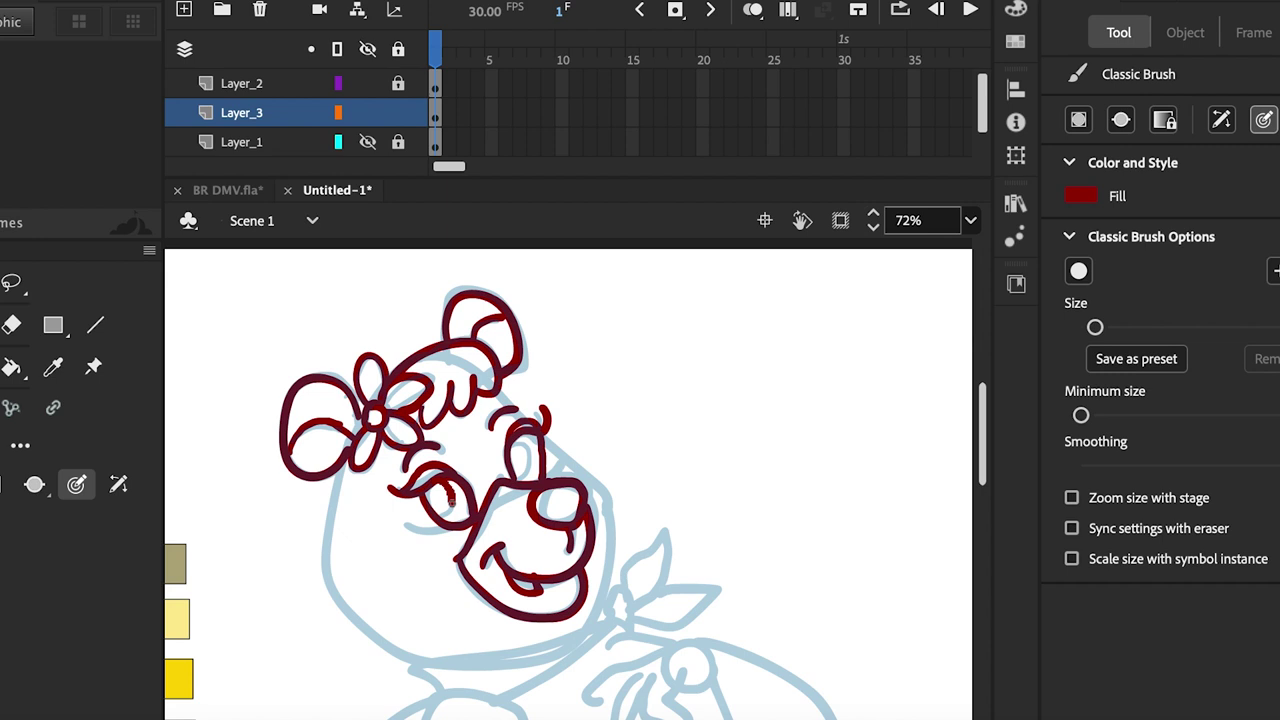
{"action": "left_click_drag", "start_coordinate": [516, 443], "coordinate": [521, 456]}
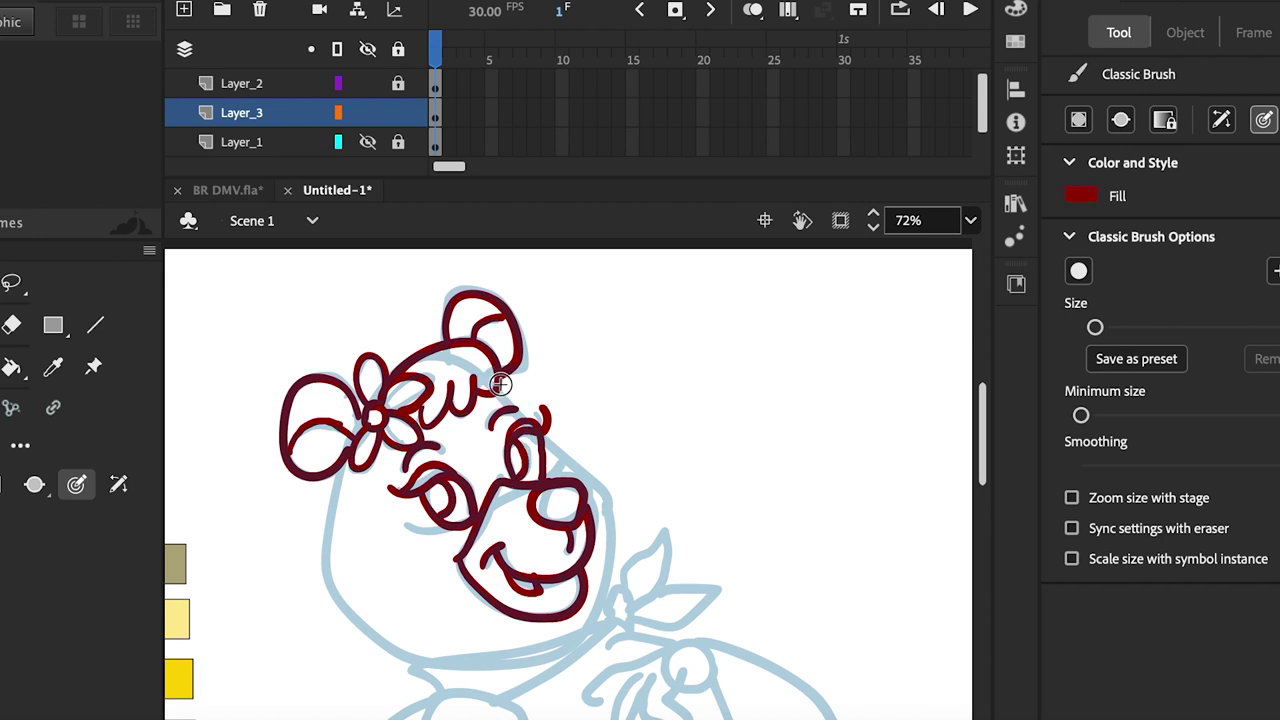
{"action": "mouse_move", "coordinate": [500, 384]}
{"action": "left_mouse_down"}
{"action": "mouse_move", "coordinate": [589, 468]}
{"action": "mouse_move", "coordinate": [612, 538]}
{"action": "mouse_move", "coordinate": [606, 613]}
{"action": "left_mouse_up"}
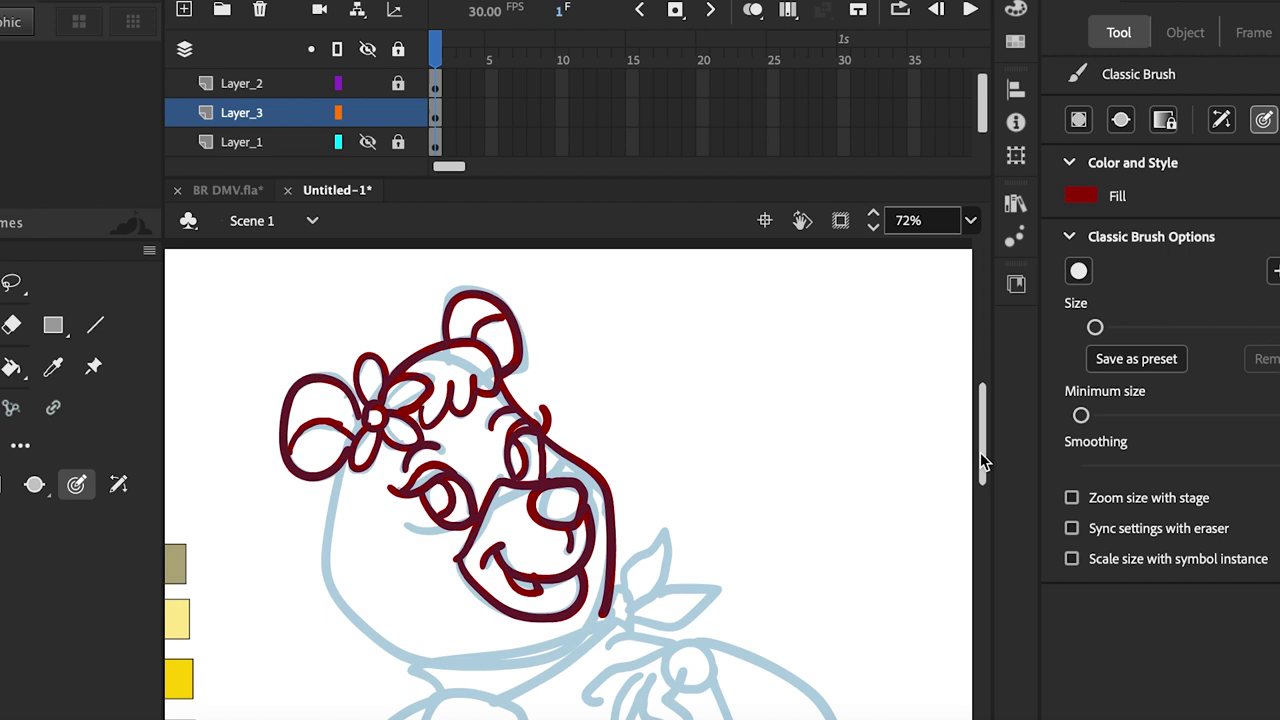
- Ink the lower-left body, shoulder, collar, left head side and bandana knot in dark red
{"action": "scroll", "coordinate": [981, 454], "scroll_direction": "down", "scroll_amount": 3}
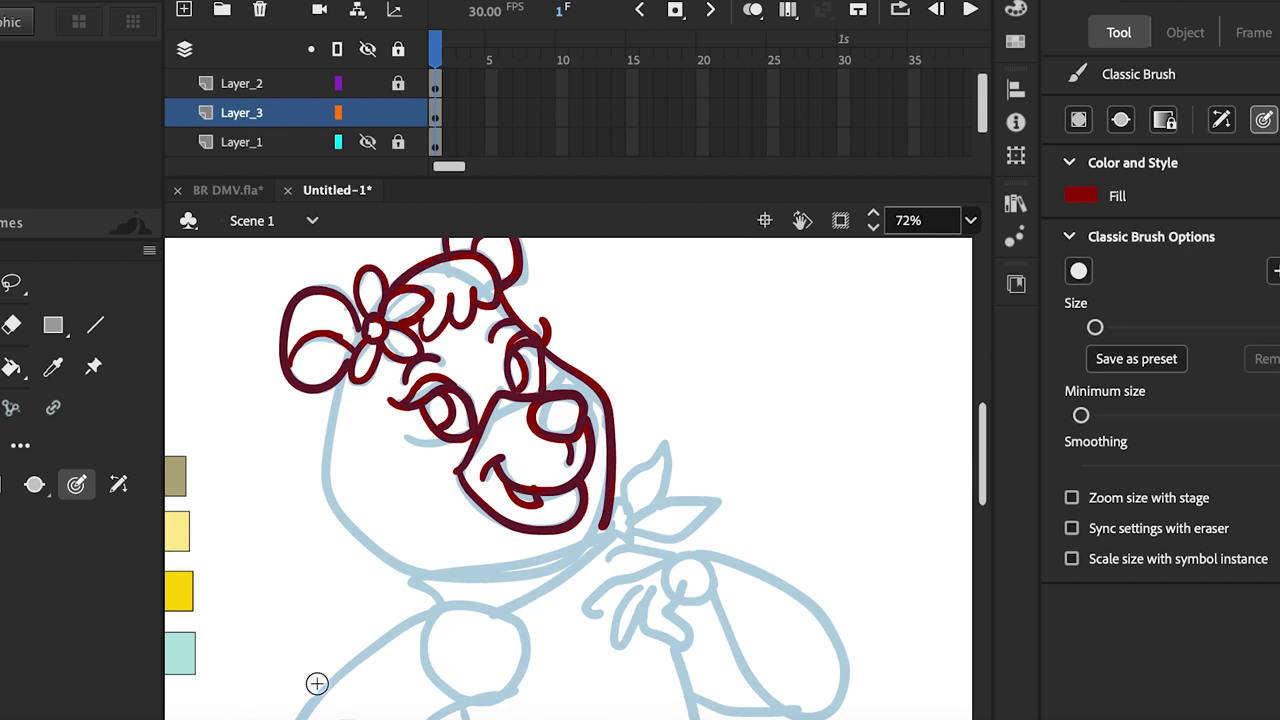
{"action": "mouse_move", "coordinate": [316, 697]}
{"action": "left_mouse_down"}
{"action": "mouse_move", "coordinate": [307, 706]}
{"action": "mouse_move", "coordinate": [434, 609]}
{"action": "mouse_move", "coordinate": [489, 607]}
{"action": "mouse_move", "coordinate": [513, 630]}
{"action": "left_mouse_up"}
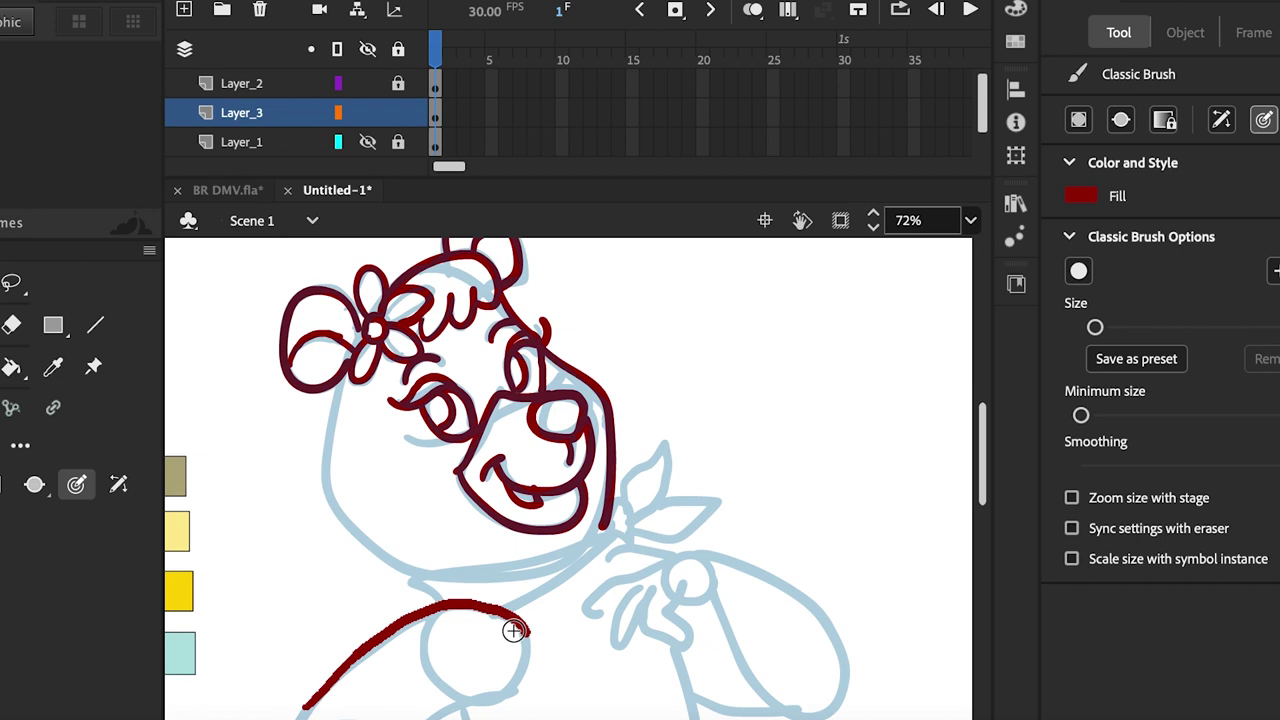
{"action": "mouse_move", "coordinate": [423, 572]}
{"action": "left_mouse_down"}
{"action": "mouse_move", "coordinate": [434, 601]}
{"action": "mouse_move", "coordinate": [468, 568]}
{"action": "mouse_move", "coordinate": [614, 538]}
{"action": "left_mouse_up"}
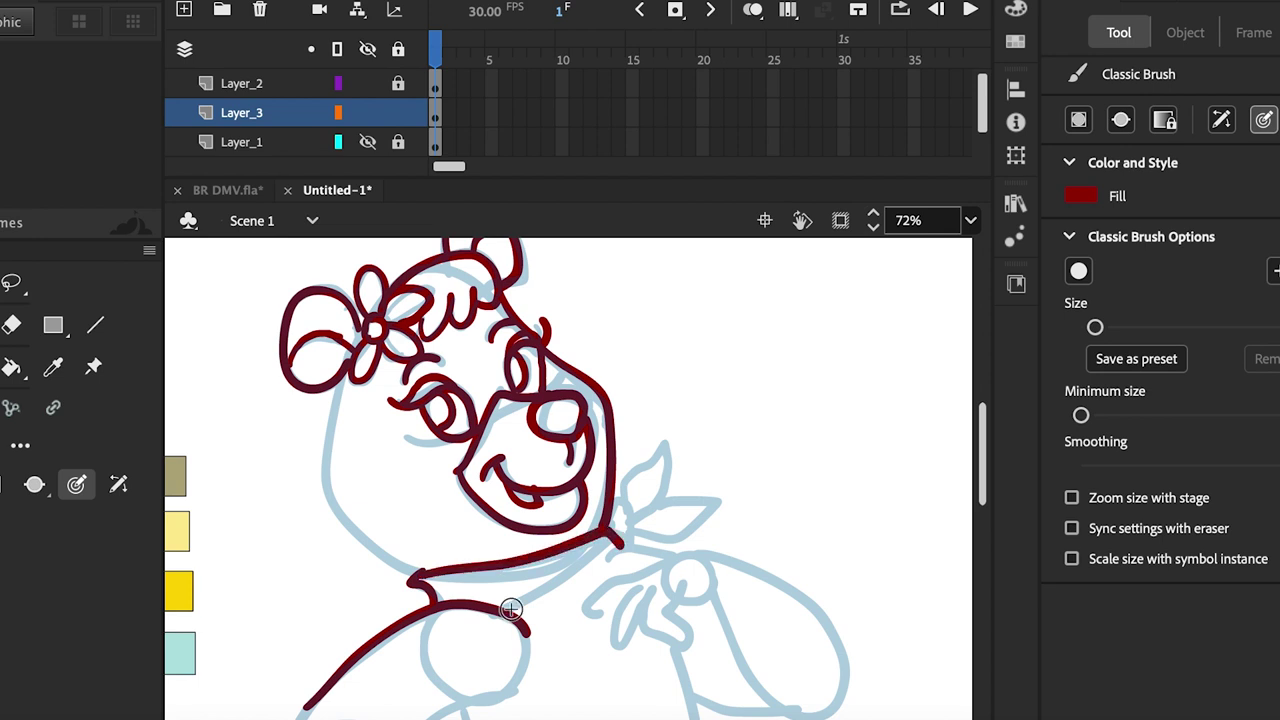
{"action": "left_click_drag", "start_coordinate": [510, 609], "coordinate": [612, 551]}
{"action": "left_click_drag", "start_coordinate": [500, 586], "coordinate": [576, 553]}
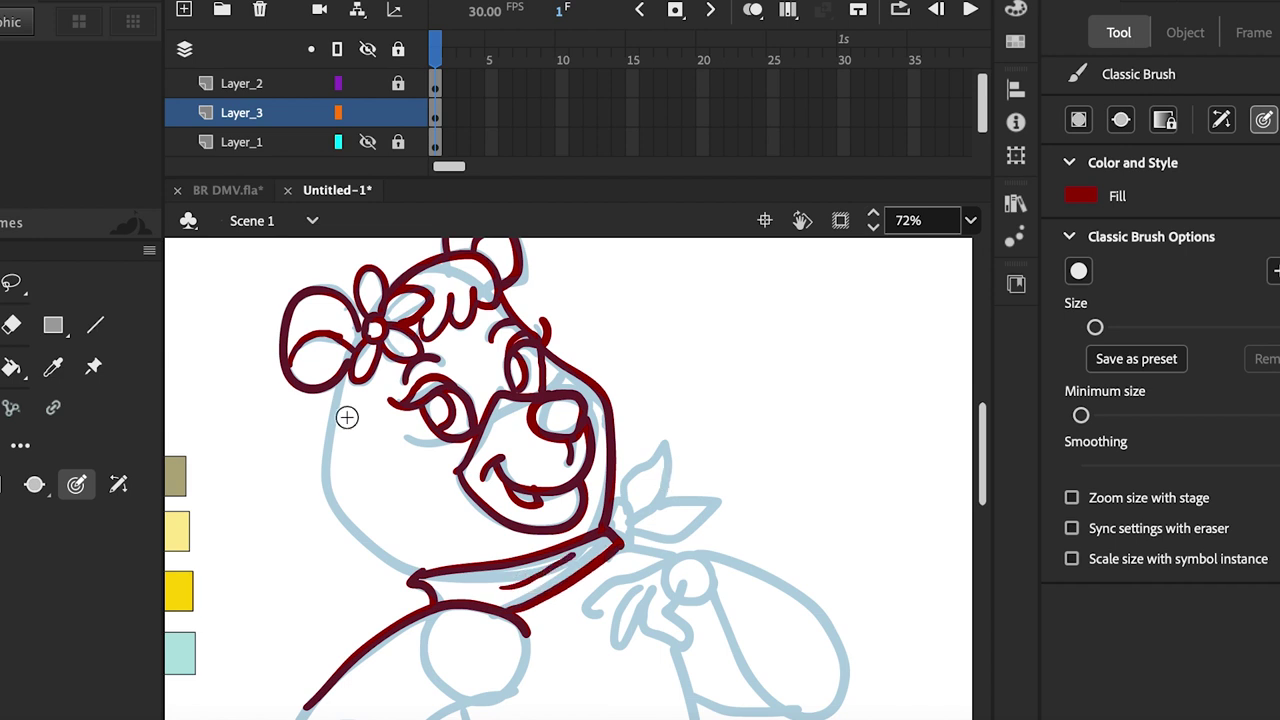
{"action": "mouse_move", "coordinate": [346, 368]}
{"action": "left_mouse_down"}
{"action": "mouse_move", "coordinate": [327, 440]}
{"action": "mouse_move", "coordinate": [349, 522]}
{"action": "mouse_move", "coordinate": [412, 567]}
{"action": "left_mouse_up"}
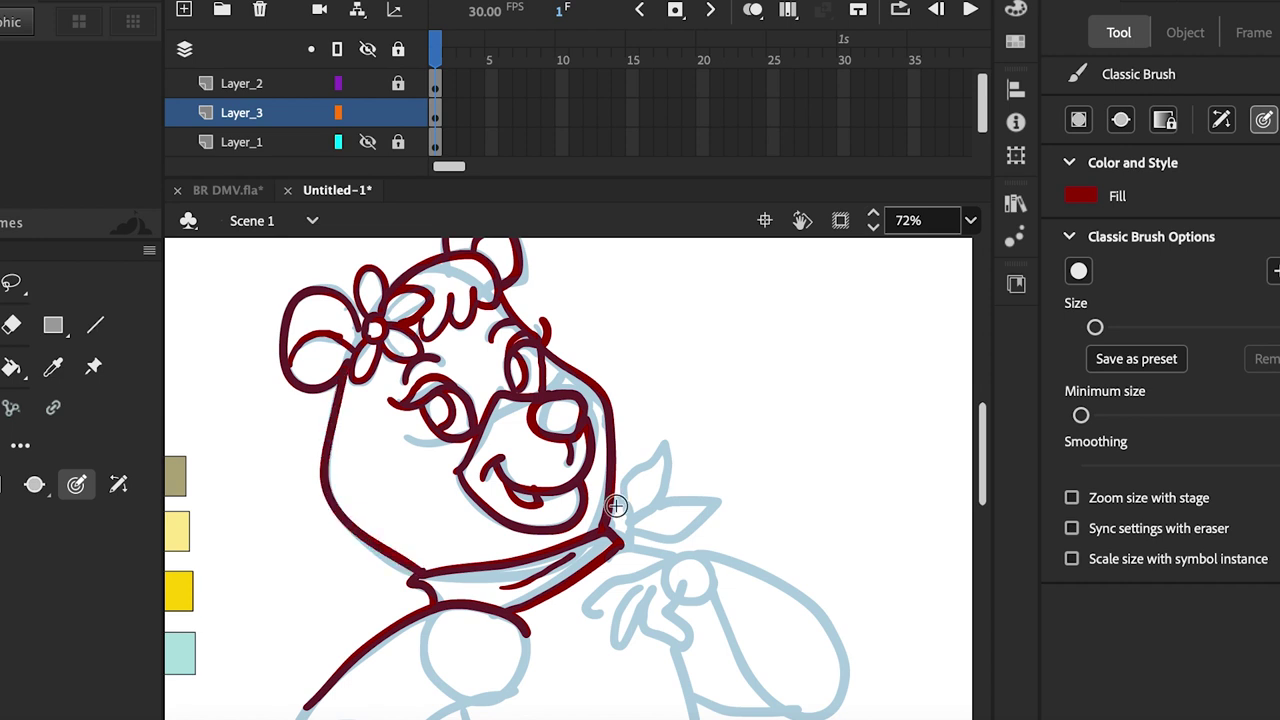
{"action": "mouse_move", "coordinate": [616, 507]}
{"action": "left_mouse_down"}
{"action": "mouse_move", "coordinate": [634, 520]}
{"action": "mouse_move", "coordinate": [632, 540]}
{"action": "mouse_move", "coordinate": [677, 494]}
{"action": "mouse_move", "coordinate": [705, 513]}
{"action": "mouse_move", "coordinate": [640, 537]}
{"action": "mouse_move", "coordinate": [635, 468]}
{"action": "mouse_move", "coordinate": [676, 452]}
{"action": "mouse_move", "coordinate": [649, 495]}
{"action": "mouse_move", "coordinate": [653, 478]}
{"action": "left_mouse_up"}
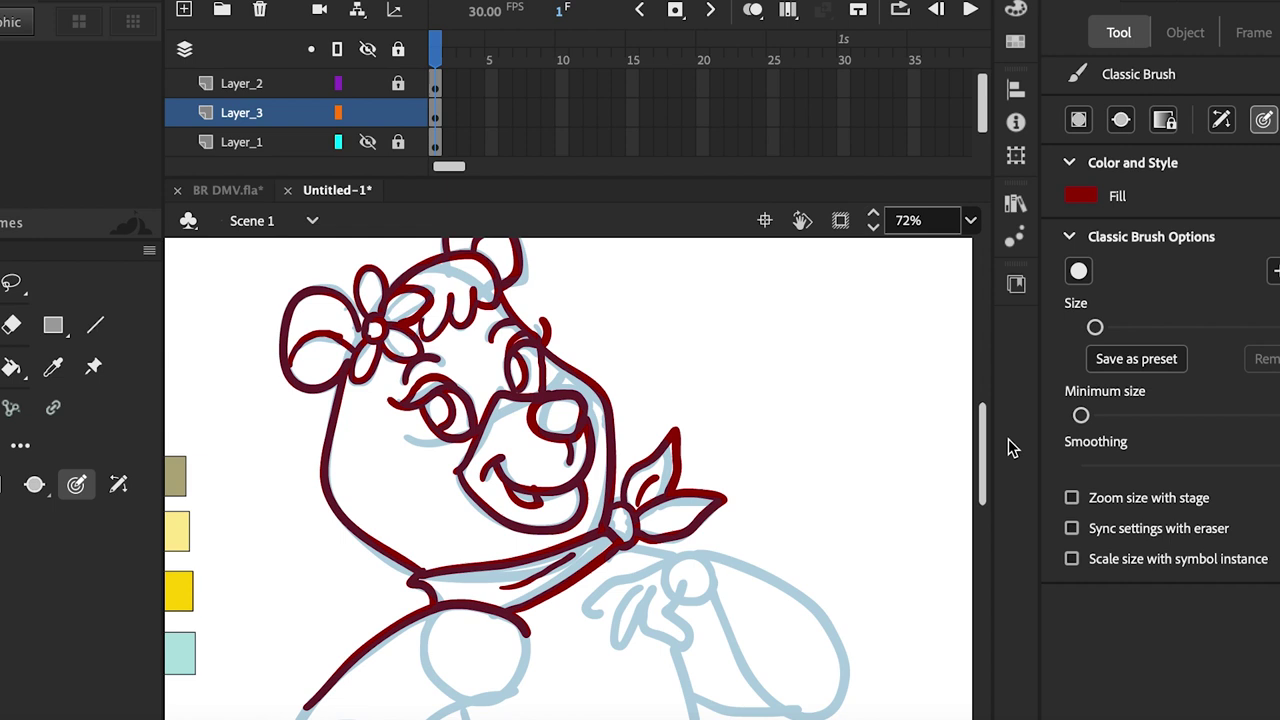
- Outline the raised hand, its fingers, the arm below it and the bandana knot
{"action": "scroll", "coordinate": [981, 477], "scroll_direction": "down", "scroll_amount": 3}
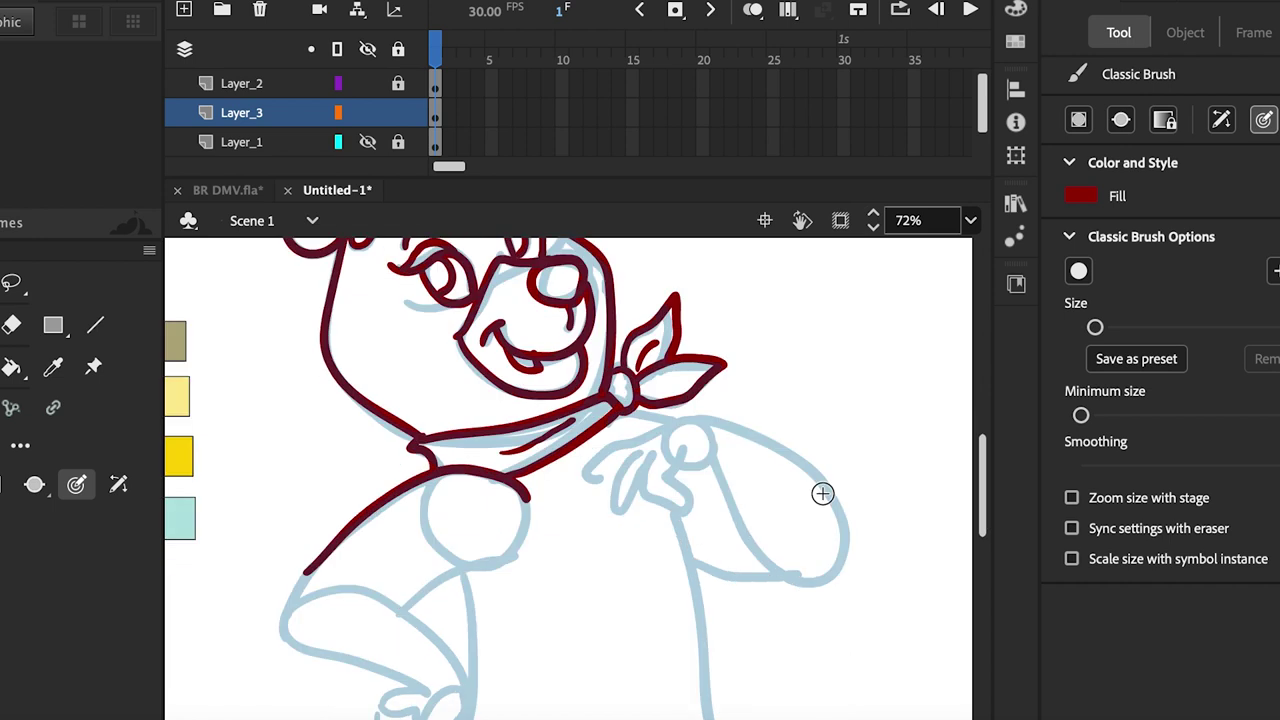
{"action": "mouse_move", "coordinate": [649, 450]}
{"action": "left_mouse_down"}
{"action": "mouse_move", "coordinate": [658, 508]}
{"action": "mouse_move", "coordinate": [691, 454]}
{"action": "mouse_move", "coordinate": [706, 466]}
{"action": "mouse_move", "coordinate": [730, 457]}
{"action": "left_mouse_up"}
{"action": "left_click_drag", "start_coordinate": [641, 447], "coordinate": [612, 512]}
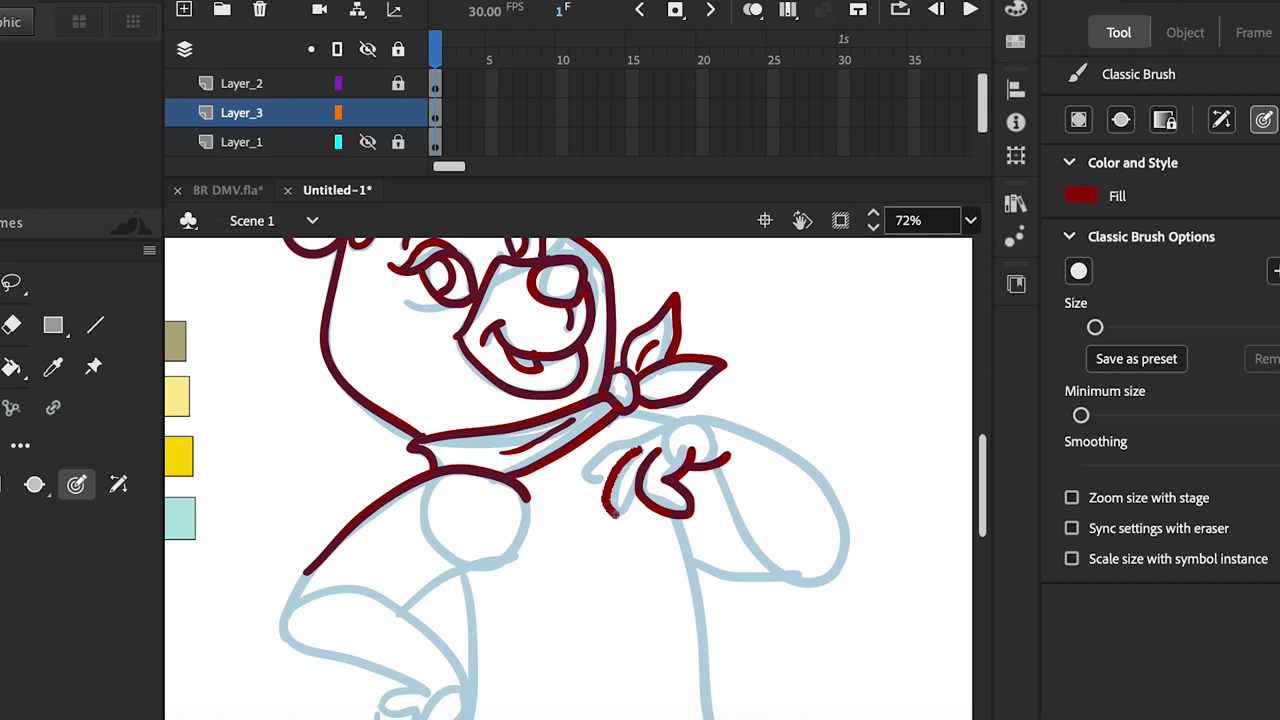
{"action": "mouse_move", "coordinate": [640, 448]}
{"action": "left_mouse_down"}
{"action": "mouse_move", "coordinate": [607, 512]}
{"action": "mouse_move", "coordinate": [616, 446]}
{"action": "mouse_move", "coordinate": [669, 425]}
{"action": "mouse_move", "coordinate": [722, 424]}
{"action": "mouse_move", "coordinate": [784, 453]}
{"action": "mouse_move", "coordinate": [842, 518]}
{"action": "mouse_move", "coordinate": [808, 585]}
{"action": "mouse_move", "coordinate": [770, 573]}
{"action": "left_mouse_up"}
{"action": "mouse_move", "coordinate": [722, 474]}
{"action": "left_mouse_down"}
{"action": "mouse_move", "coordinate": [754, 539]}
{"action": "mouse_move", "coordinate": [718, 571]}
{"action": "mouse_move", "coordinate": [784, 580]}
{"action": "left_mouse_up"}
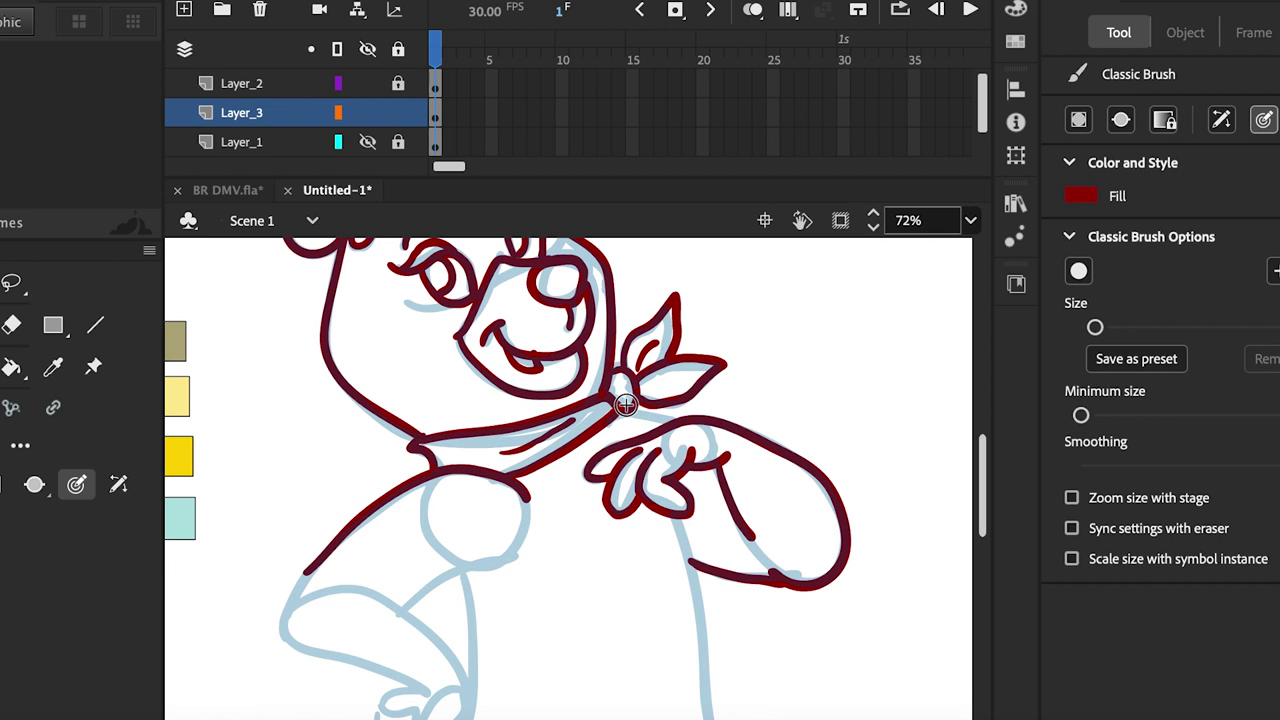
{"action": "left_click_drag", "start_coordinate": [625, 404], "coordinate": [640, 410]}
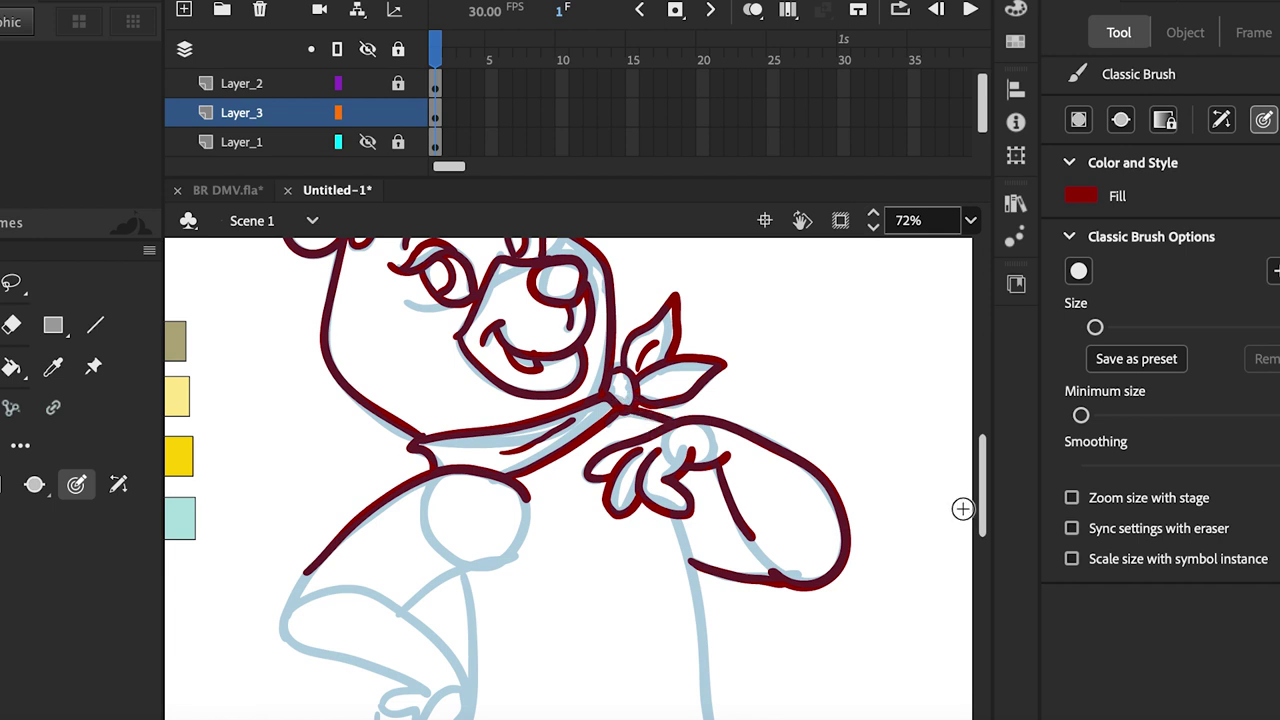
- Ink the lower arm's upper edge and the lower hand with its fingers and knuckle arc
{"action": "scroll", "coordinate": [979, 525], "scroll_direction": "down", "scroll_amount": 2}
{"action": "scroll", "coordinate": [979, 525], "scroll_direction": "down", "scroll_amount": 3}
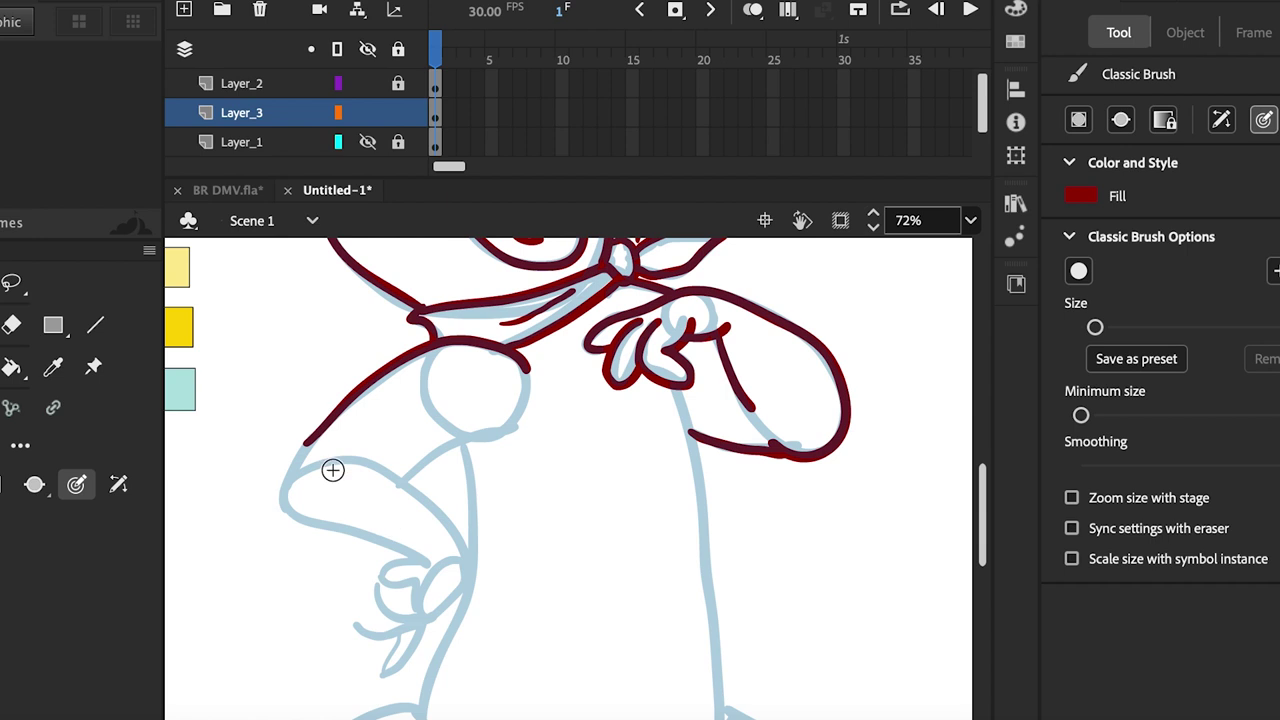
{"action": "mouse_move", "coordinate": [309, 465]}
{"action": "left_mouse_down"}
{"action": "mouse_move", "coordinate": [338, 457]}
{"action": "mouse_move", "coordinate": [403, 479]}
{"action": "mouse_move", "coordinate": [470, 554]}
{"action": "left_mouse_up"}
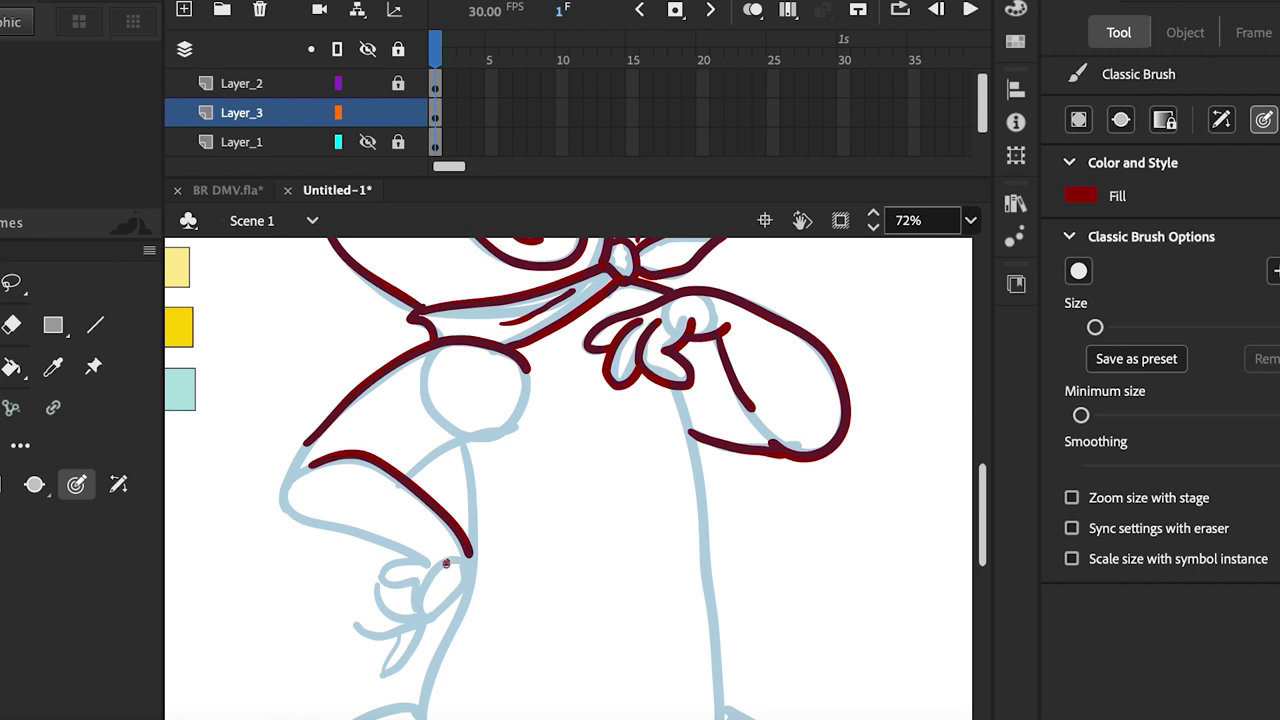
{"action": "left_click", "coordinate": [446, 563]}
{"action": "mouse_move", "coordinate": [419, 626]}
{"action": "left_mouse_down"}
{"action": "mouse_move", "coordinate": [419, 646]}
{"action": "mouse_move", "coordinate": [379, 662]}
{"action": "mouse_move", "coordinate": [416, 624]}
{"action": "mouse_move", "coordinate": [366, 636]}
{"action": "left_mouse_up"}
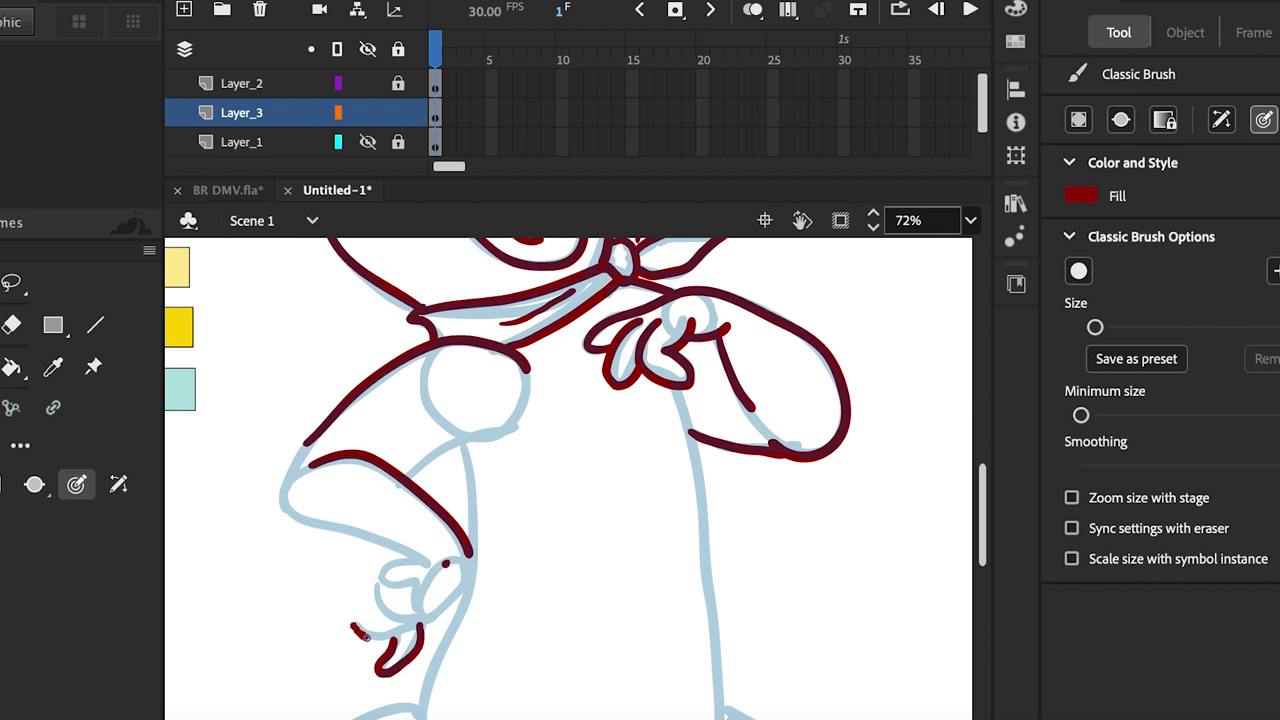
{"action": "mouse_move", "coordinate": [366, 636]}
{"action": "left_mouse_down"}
{"action": "mouse_move", "coordinate": [422, 622]}
{"action": "mouse_move", "coordinate": [465, 575]}
{"action": "mouse_move", "coordinate": [373, 617]}
{"action": "mouse_move", "coordinate": [391, 609]}
{"action": "mouse_move", "coordinate": [375, 588]}
{"action": "mouse_move", "coordinate": [414, 609]}
{"action": "left_mouse_up"}
{"action": "left_click_drag", "start_coordinate": [446, 563], "coordinate": [412, 612]}
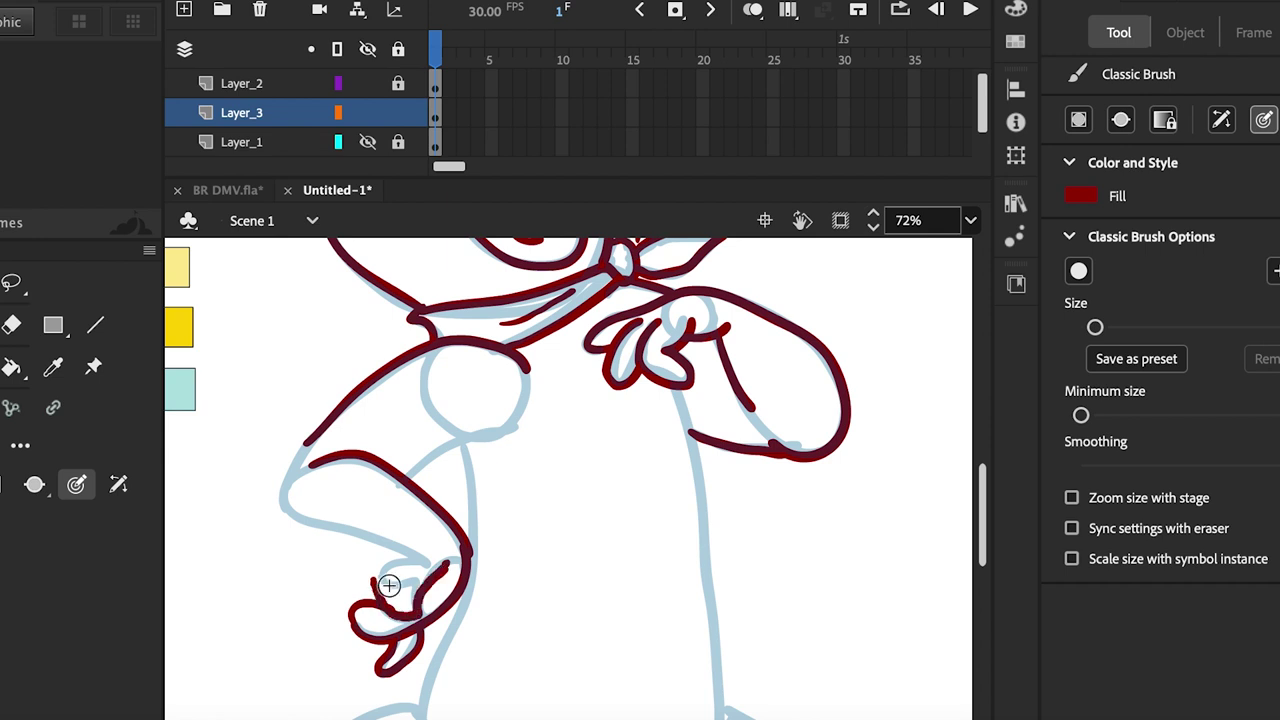
{"action": "mouse_move", "coordinate": [426, 564]}
{"action": "left_mouse_down"}
{"action": "mouse_move", "coordinate": [384, 572]}
{"action": "mouse_move", "coordinate": [411, 588]}
{"action": "mouse_move", "coordinate": [379, 586]}
{"action": "mouse_move", "coordinate": [398, 583]}
{"action": "left_mouse_up"}
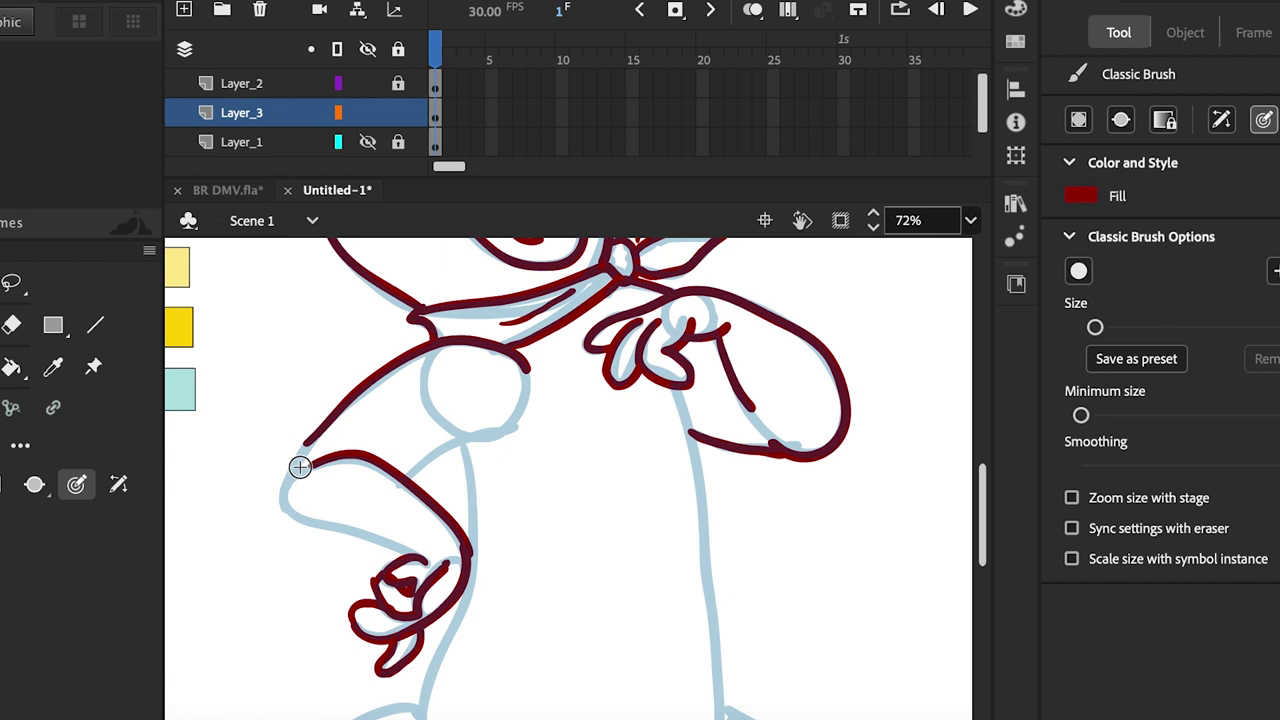
- Redraw the upper arm line extension after undoing a misplaced stroke, and ink the inner arm
{"action": "left_click_drag", "start_coordinate": [307, 440], "coordinate": [288, 482]}
{"action": "key", "text": "ctrl+z"}
{"action": "mouse_move", "coordinate": [305, 441]}
{"action": "left_mouse_down"}
{"action": "mouse_move", "coordinate": [291, 476]}
{"action": "mouse_move", "coordinate": [306, 526]}
{"action": "mouse_move", "coordinate": [426, 562]}
{"action": "left_mouse_up"}
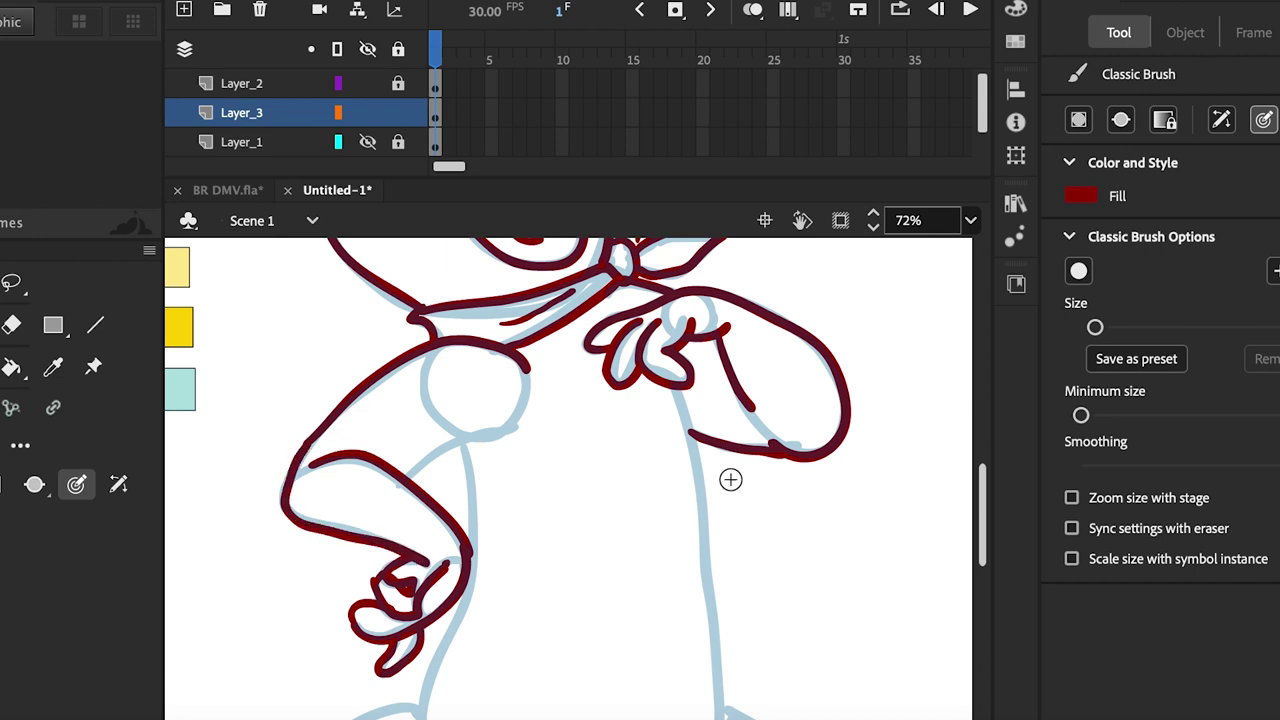
{"action": "left_click_drag", "start_coordinate": [408, 482], "coordinate": [475, 440]}
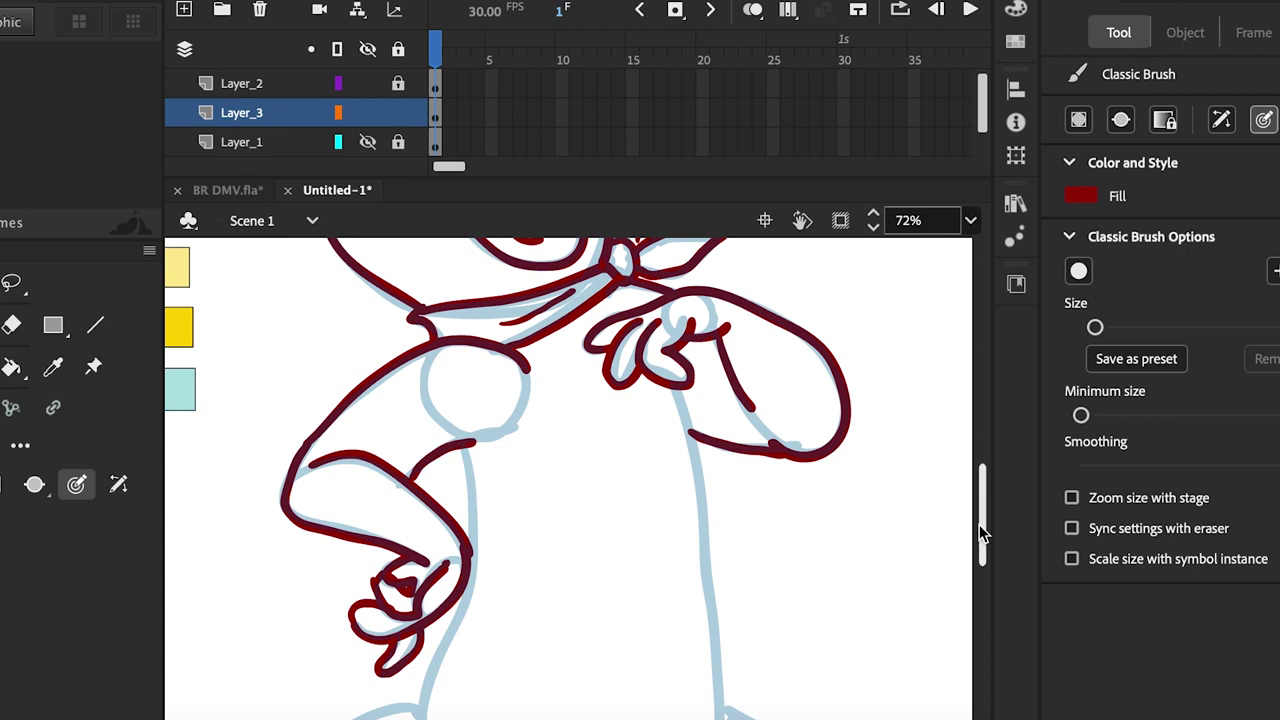
{"action": "left_click_drag", "start_coordinate": [980, 533], "coordinate": [980, 566]}
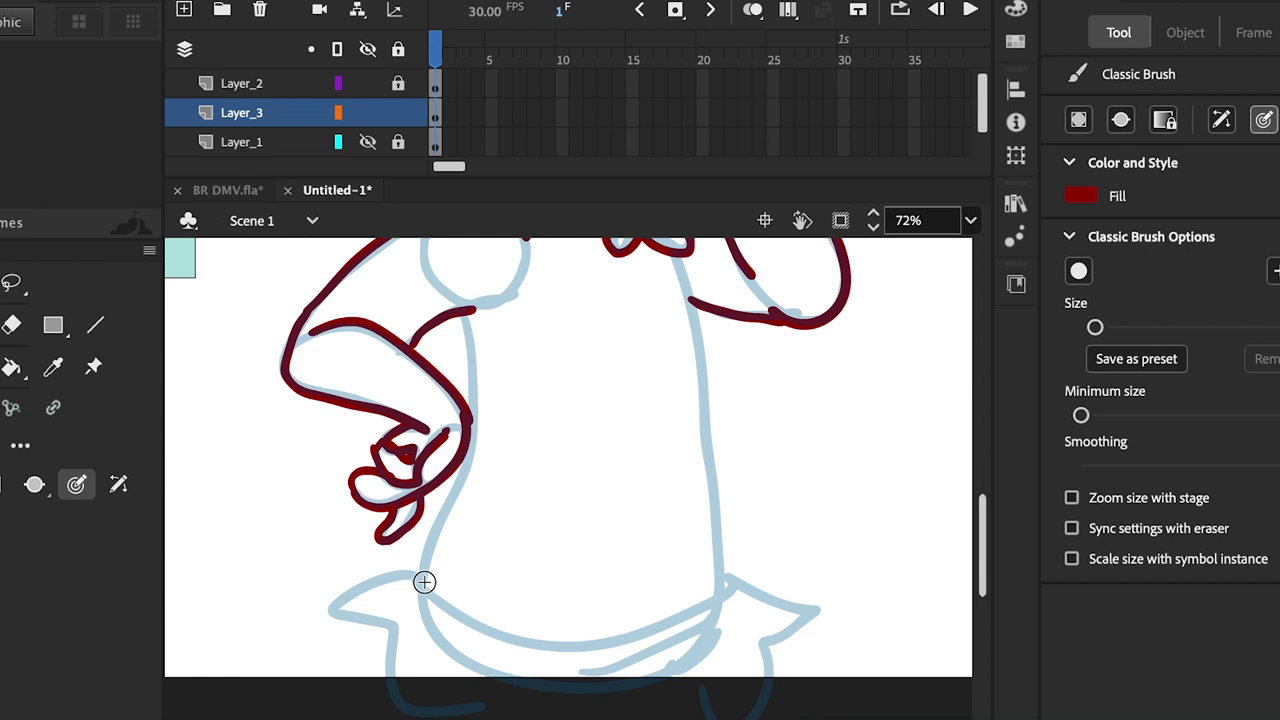
- Trace the body's left side, the skirt end and the waistline curve, undoing a stray torso stroke
{"action": "mouse_move", "coordinate": [429, 546]}
{"action": "left_mouse_down"}
{"action": "mouse_move", "coordinate": [423, 589]}
{"action": "mouse_move", "coordinate": [472, 412]}
{"action": "mouse_move", "coordinate": [455, 315]}
{"action": "left_mouse_up"}
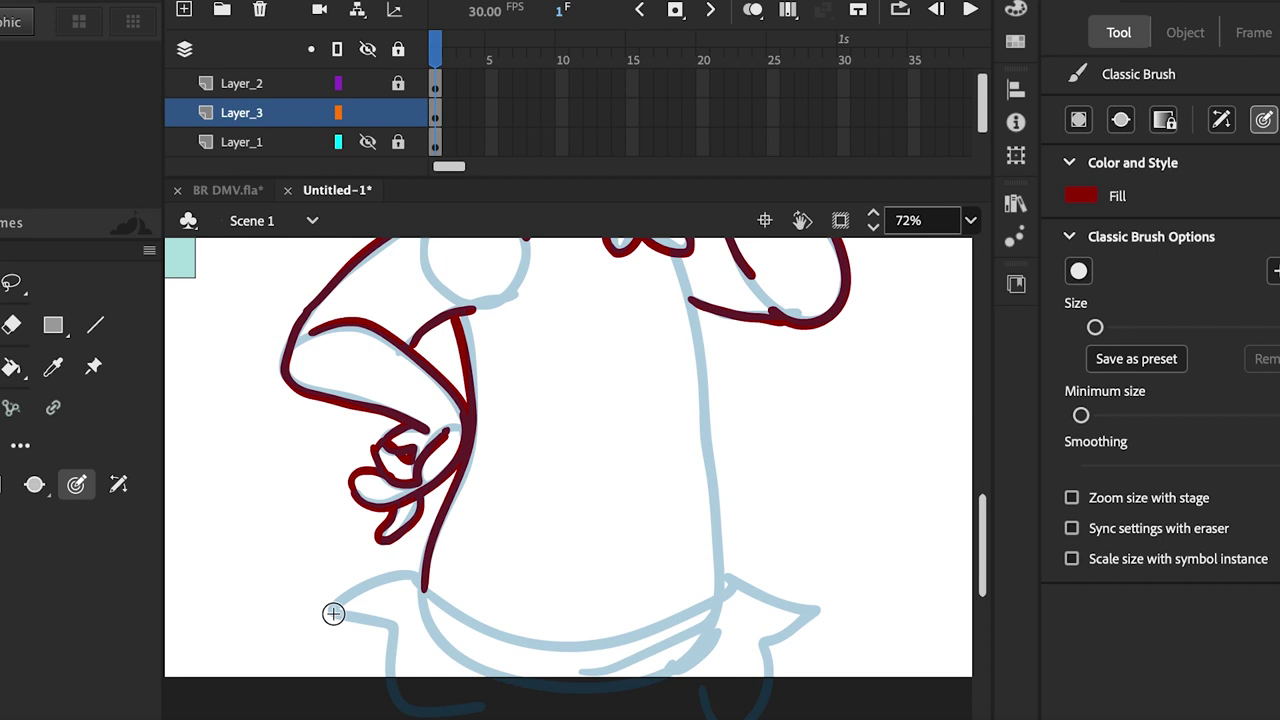
{"action": "mouse_move", "coordinate": [333, 614]}
{"action": "left_mouse_down"}
{"action": "mouse_move", "coordinate": [362, 582]}
{"action": "mouse_move", "coordinate": [416, 577]}
{"action": "mouse_move", "coordinate": [510, 637]}
{"action": "mouse_move", "coordinate": [591, 647]}
{"action": "mouse_move", "coordinate": [674, 622]}
{"action": "mouse_move", "coordinate": [727, 580]}
{"action": "left_mouse_up"}
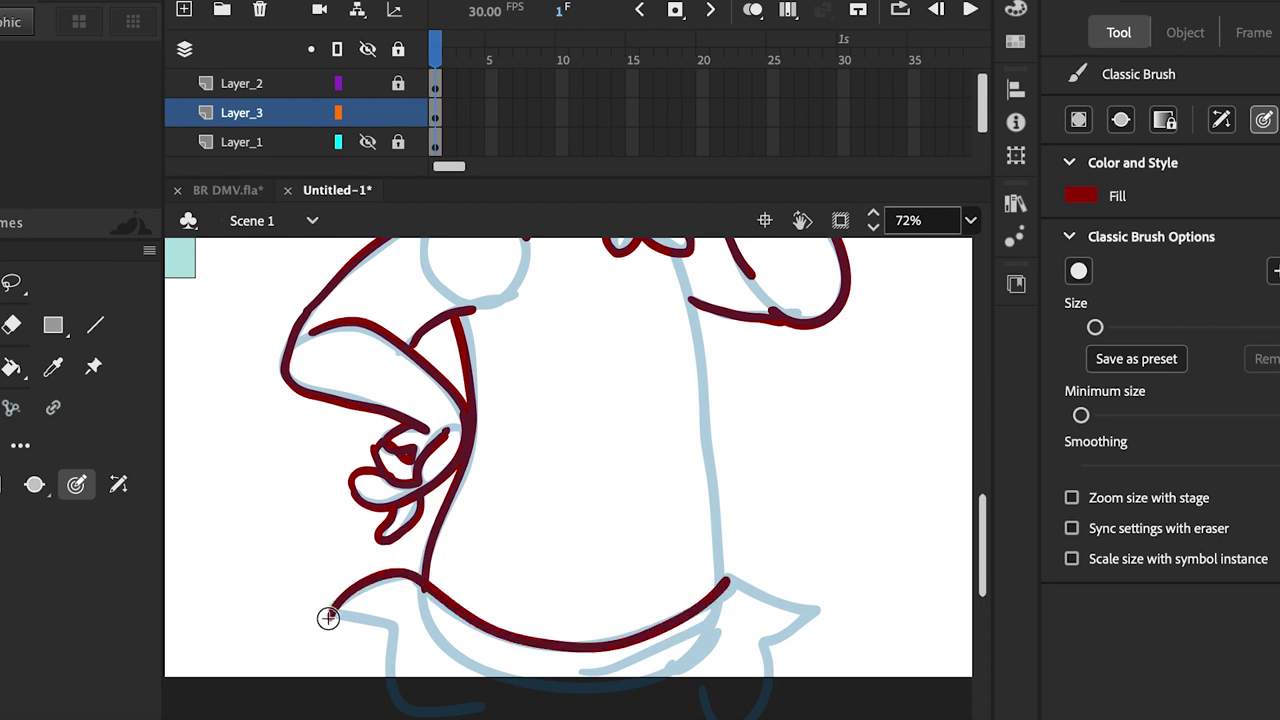
{"action": "mouse_move", "coordinate": [328, 618]}
{"action": "left_mouse_down"}
{"action": "mouse_move", "coordinate": [363, 621]}
{"action": "mouse_move", "coordinate": [392, 644]}
{"action": "mouse_move", "coordinate": [414, 703]}
{"action": "mouse_move", "coordinate": [531, 714]}
{"action": "mouse_move", "coordinate": [758, 704]}
{"action": "mouse_move", "coordinate": [768, 657]}
{"action": "mouse_move", "coordinate": [820, 610]}
{"action": "left_mouse_up"}
{"action": "mouse_move", "coordinate": [683, 263]}
{"action": "left_mouse_down"}
{"action": "mouse_move", "coordinate": [773, 333]}
{"action": "mouse_move", "coordinate": [796, 581]}
{"action": "mouse_move", "coordinate": [891, 609]}
{"action": "left_mouse_up"}
{"action": "key", "text": "ctrl+z"}
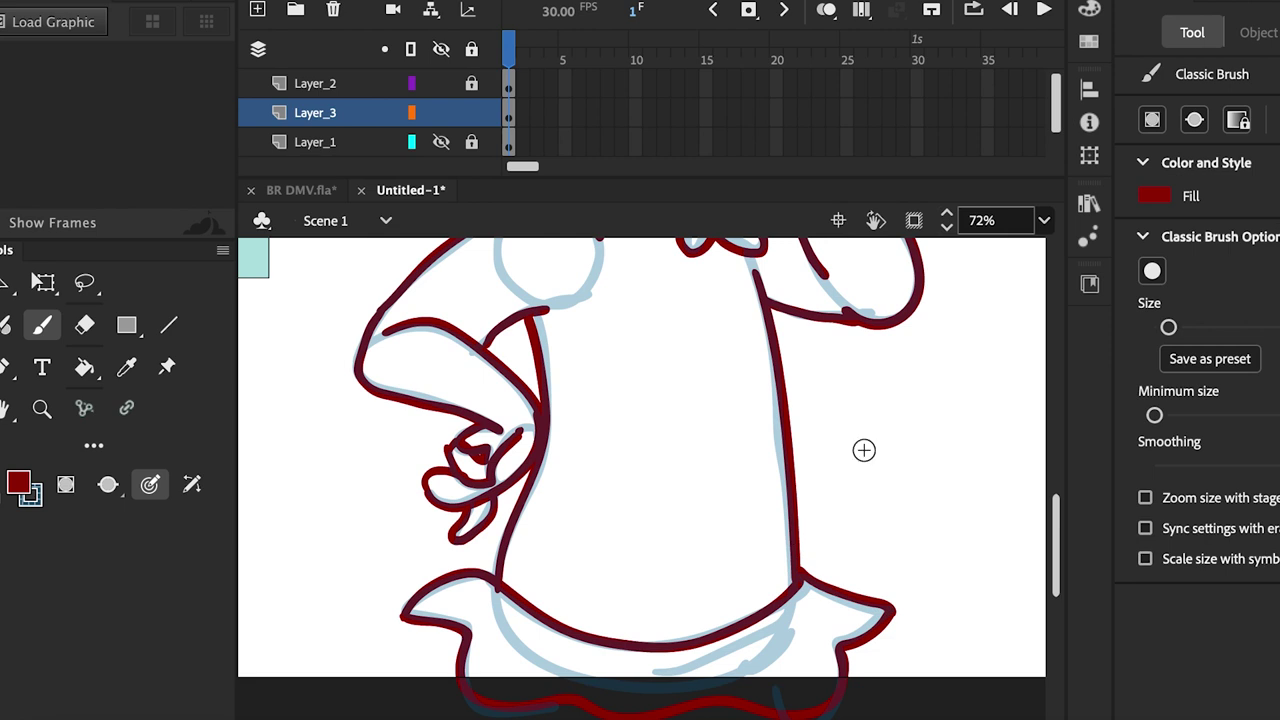
- Hide the blue sketch layer to check the outlines, then show it again
{"action": "scroll", "coordinate": [863, 455], "scroll_direction": "up", "scroll_amount": 5}
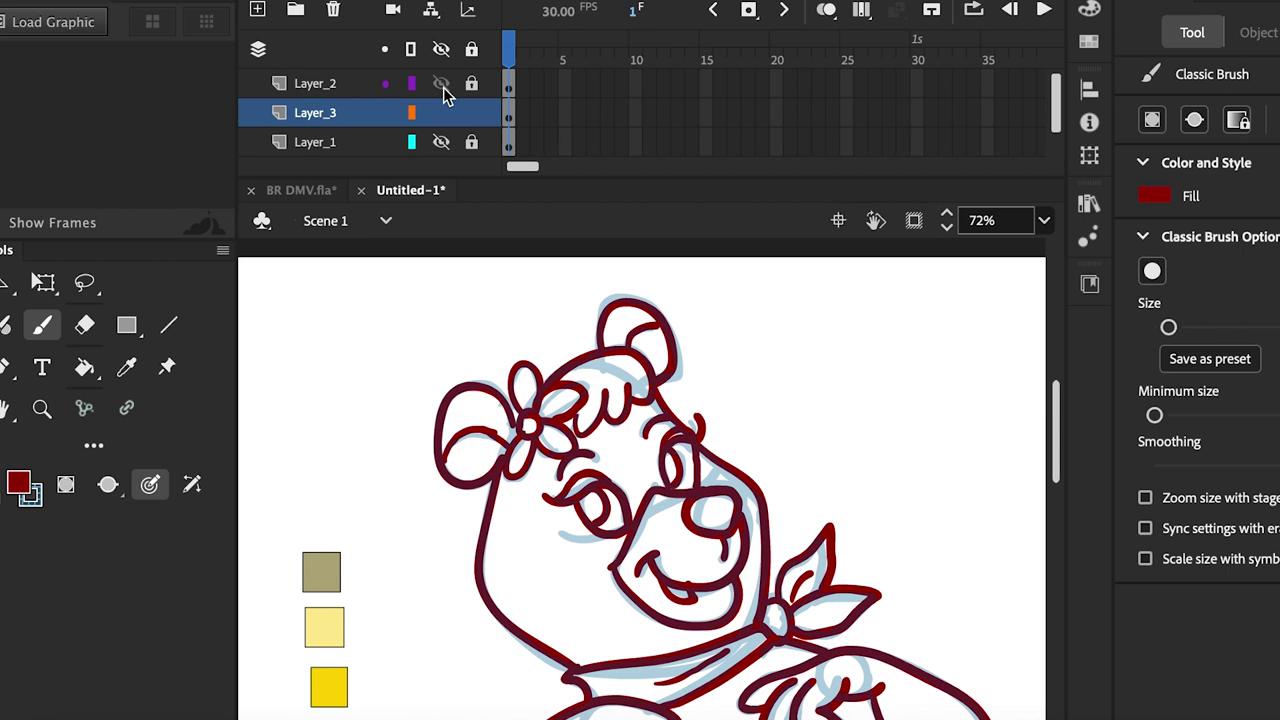
{"action": "left_click", "coordinate": [442, 85]}
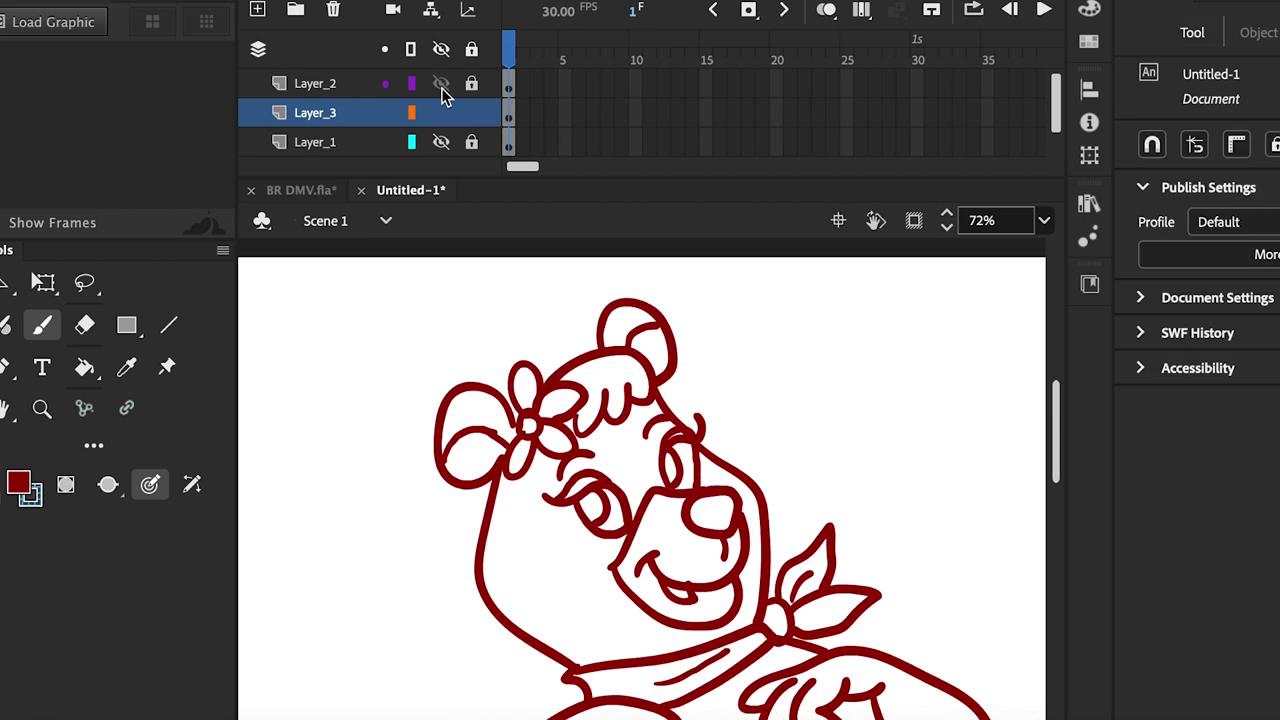
{"action": "left_click", "coordinate": [441, 86]}
- Select all Layer_3 strokes, set the stroke colour to black #000000, and deselect
{"action": "scroll", "coordinate": [530, 487], "scroll_direction": "down", "scroll_amount": 3}
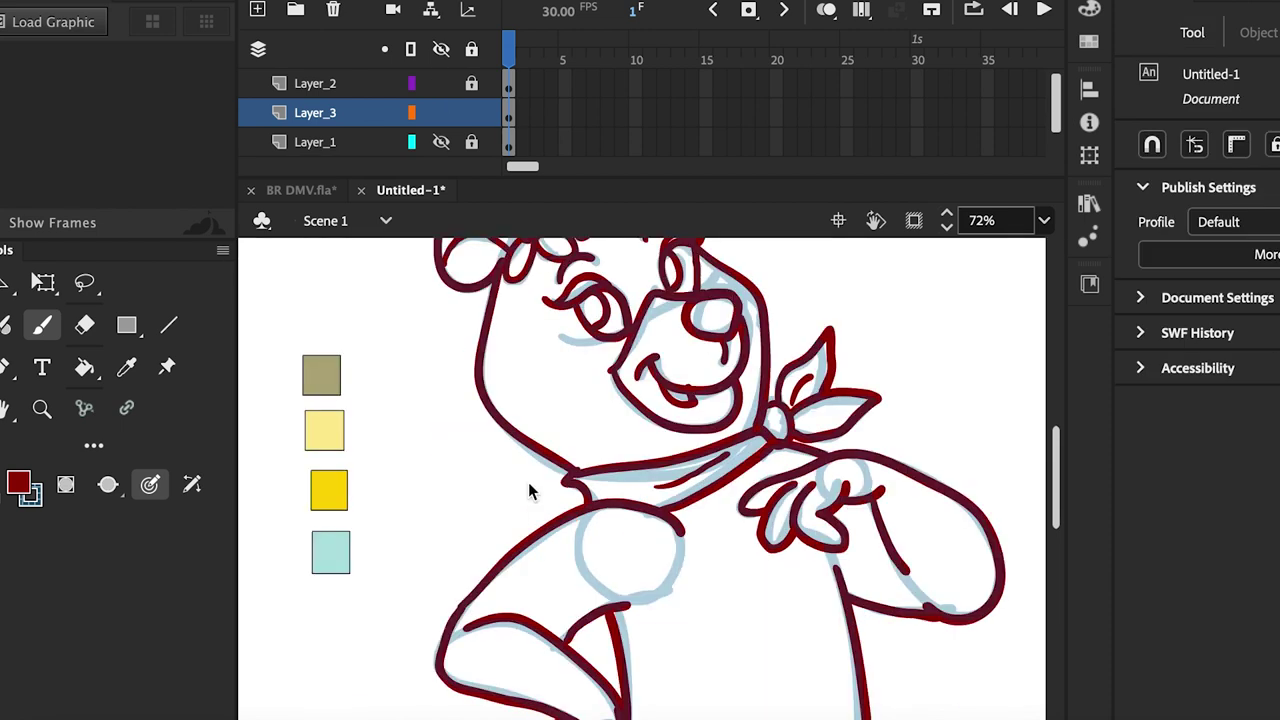
{"action": "left_click", "coordinate": [508, 124]}
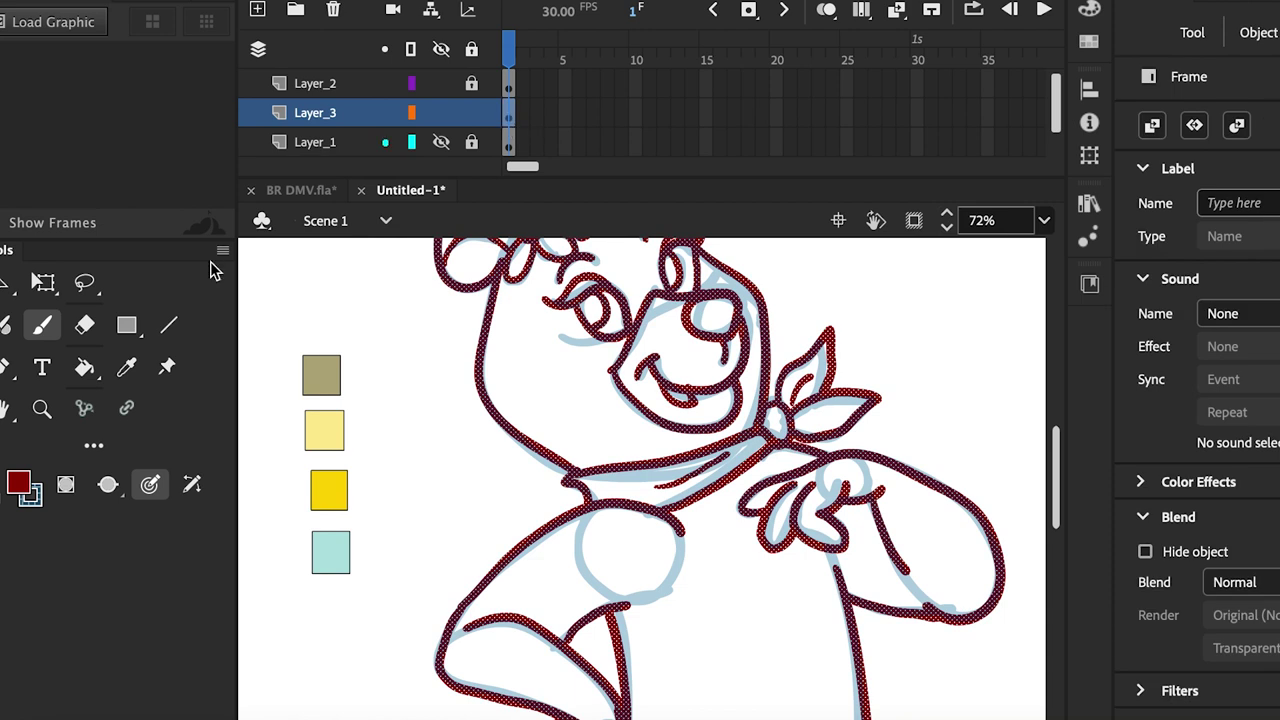
{"action": "left_click", "coordinate": [18, 478]}
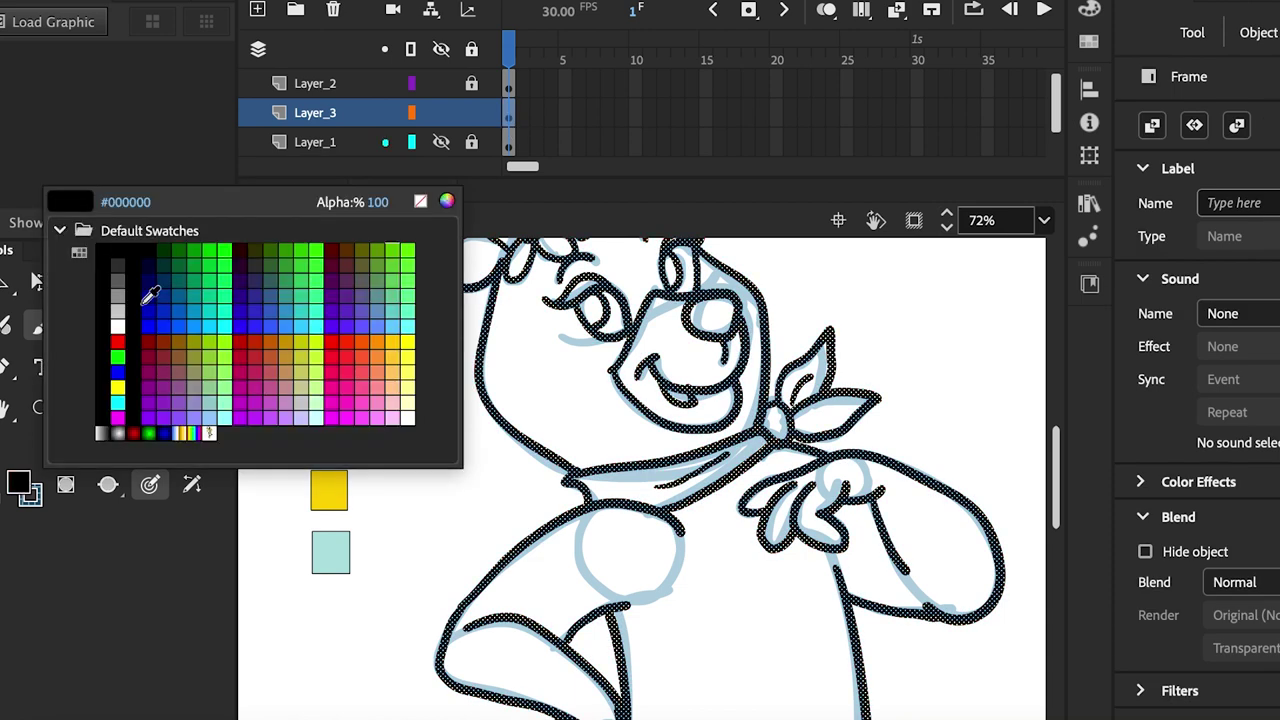
{"action": "left_click", "coordinate": [117, 249]}
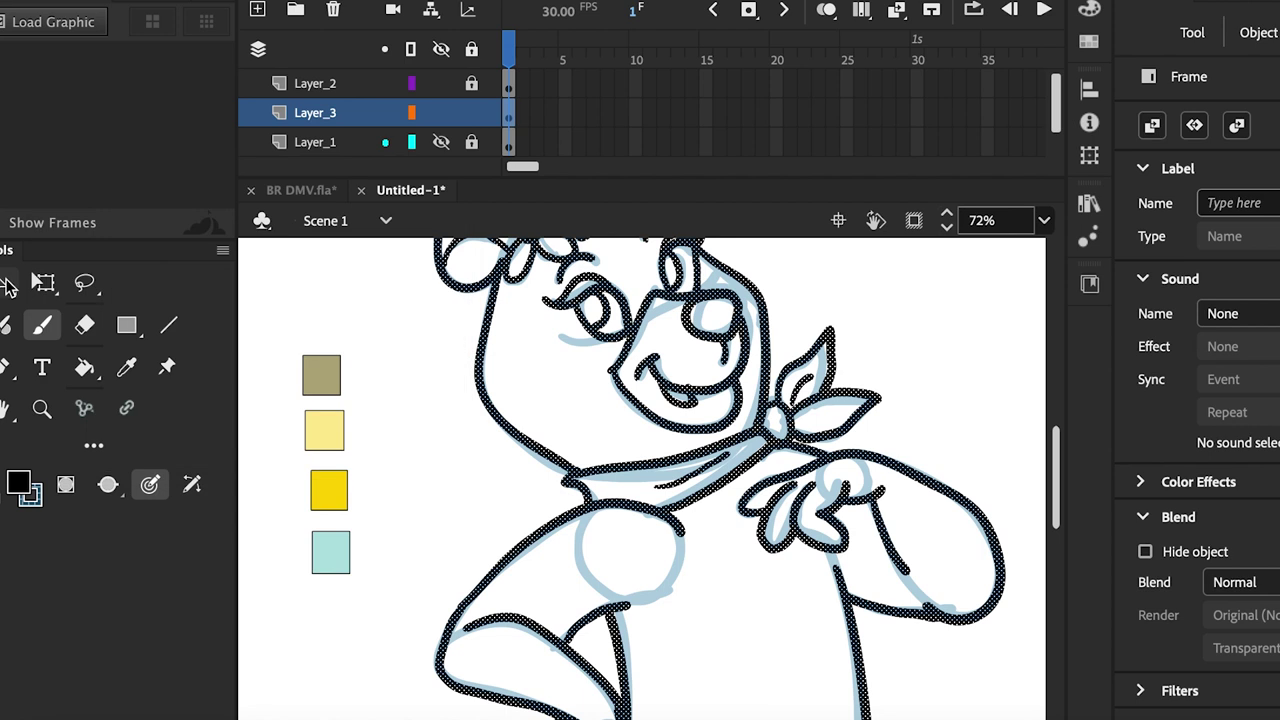
{"action": "left_click", "coordinate": [8, 286]}
{"action": "left_click", "coordinate": [521, 481]}
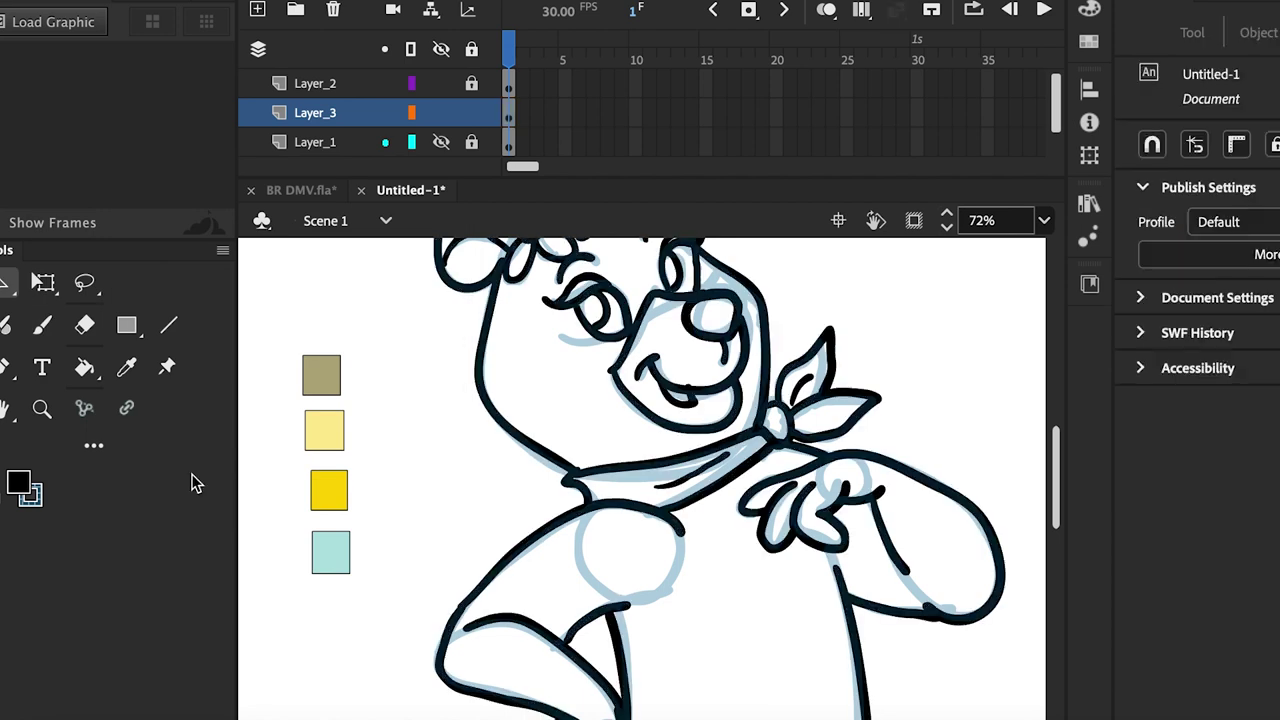
- Fill the skirt with the sampled light blue using the Paint Bucket
{"action": "left_click", "coordinate": [20, 487]}
{"action": "left_click", "coordinate": [335, 552]}
{"action": "scroll", "coordinate": [550, 563], "scroll_direction": "down", "scroll_amount": 5}
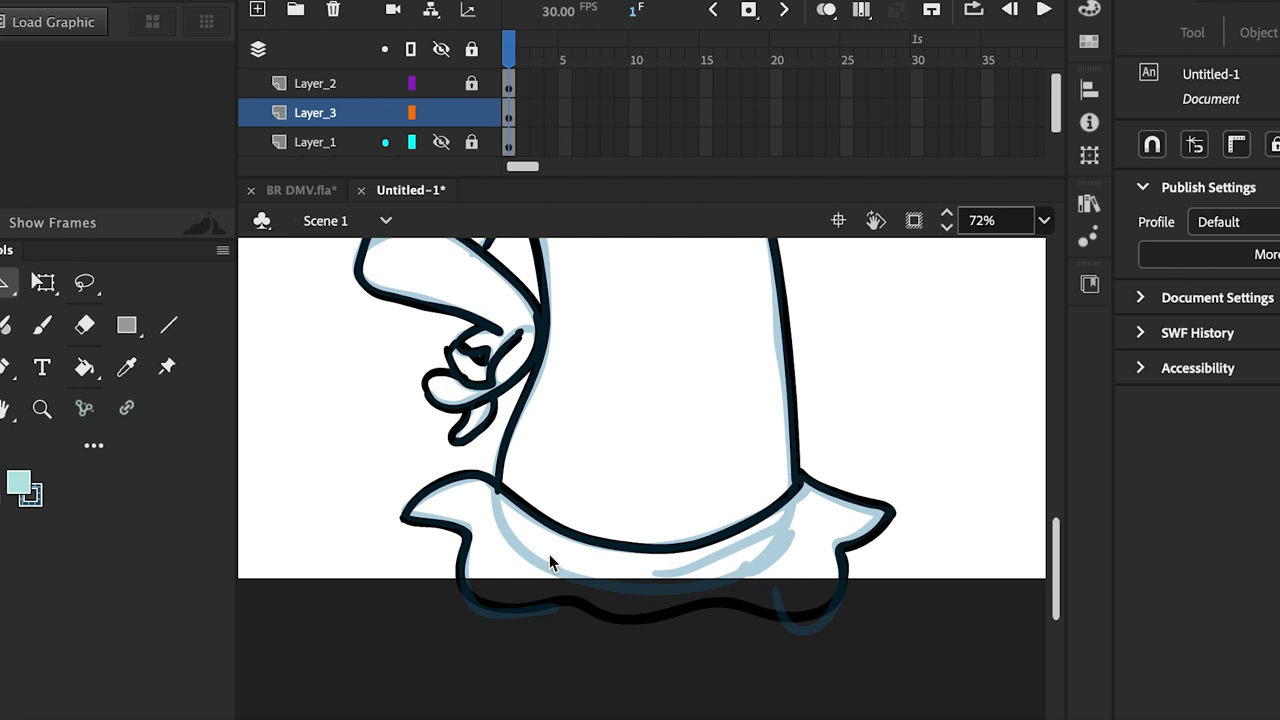
{"action": "left_click", "coordinate": [92, 367]}
{"action": "left_click", "coordinate": [468, 510]}
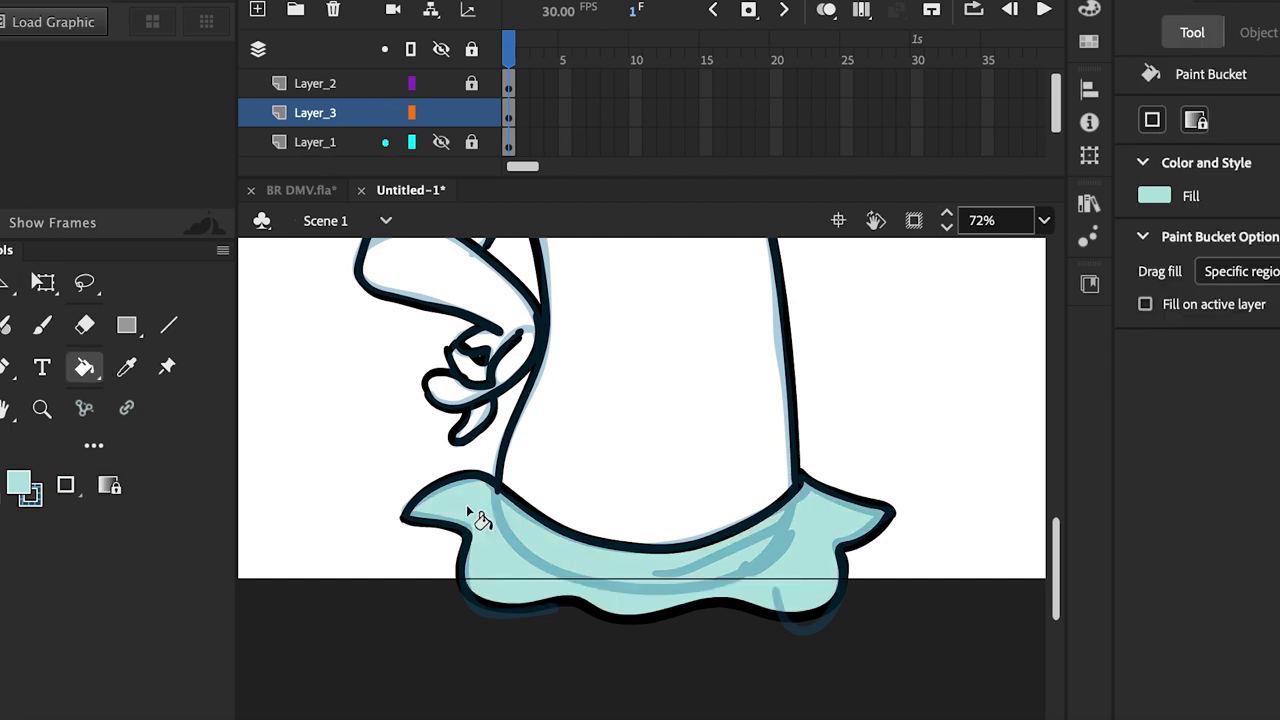
{"action": "scroll", "coordinate": [466, 504], "scroll_direction": "up", "scroll_amount": 4}
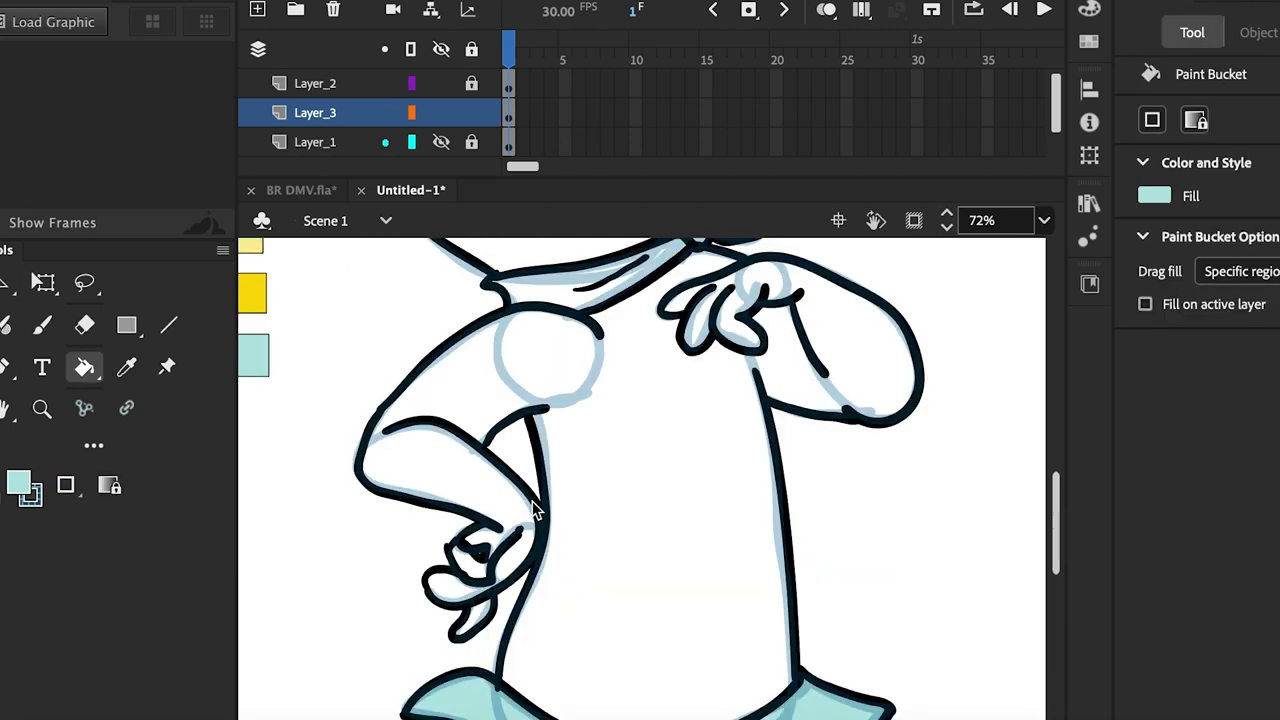
- Fill the bandana knot, both tips and collar band with the sampled yellow
{"action": "left_click", "coordinate": [18, 484]}
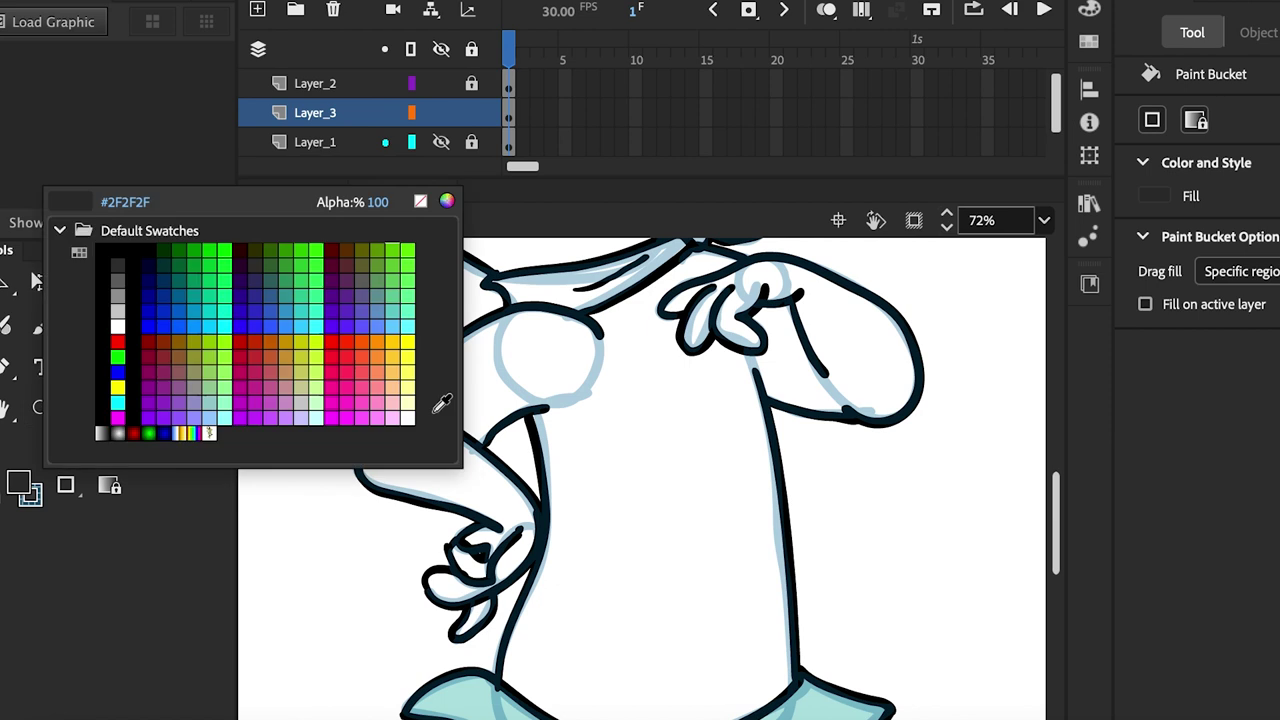
{"action": "scroll", "coordinate": [523, 521], "scroll_direction": "left", "scroll_amount": 3}
{"action": "left_click", "coordinate": [572, 343]}
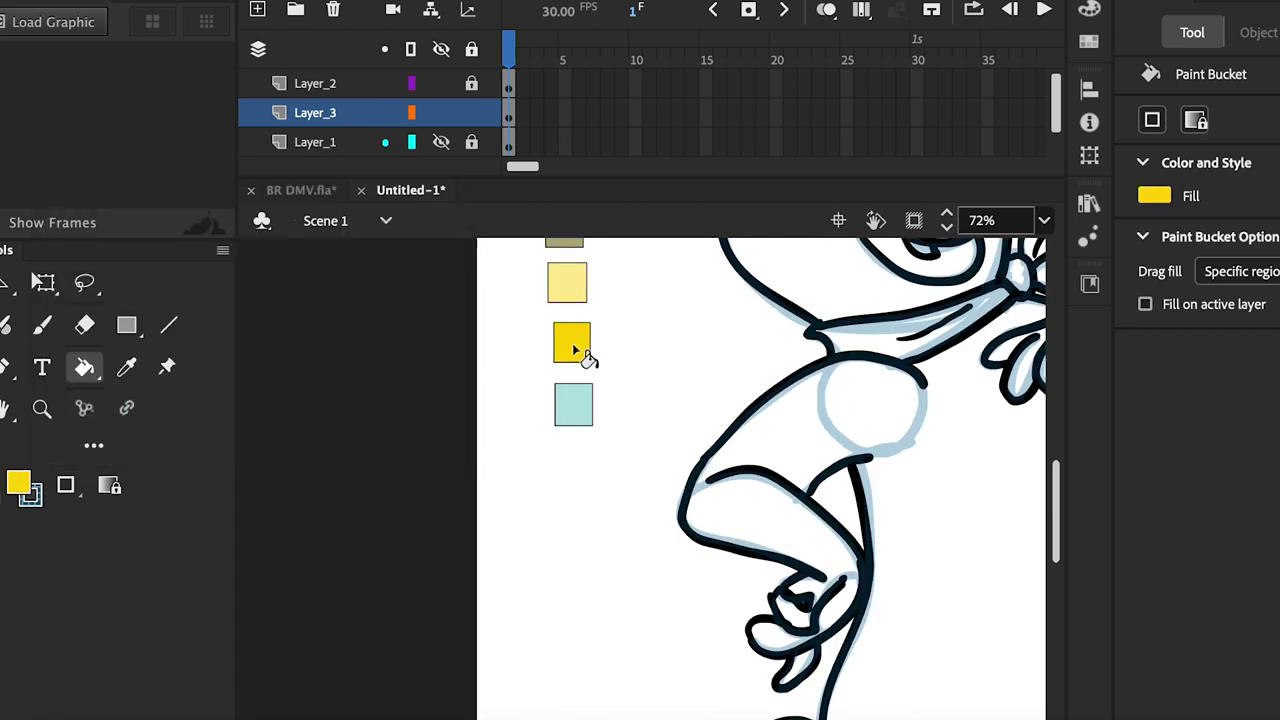
{"action": "scroll", "coordinate": [892, 466], "scroll_direction": "up", "scroll_amount": 2}
{"action": "scroll", "coordinate": [892, 466], "scroll_direction": "right", "scroll_amount": 5}
{"action": "scroll", "coordinate": [880, 428], "scroll_direction": "left", "scroll_amount": 2}
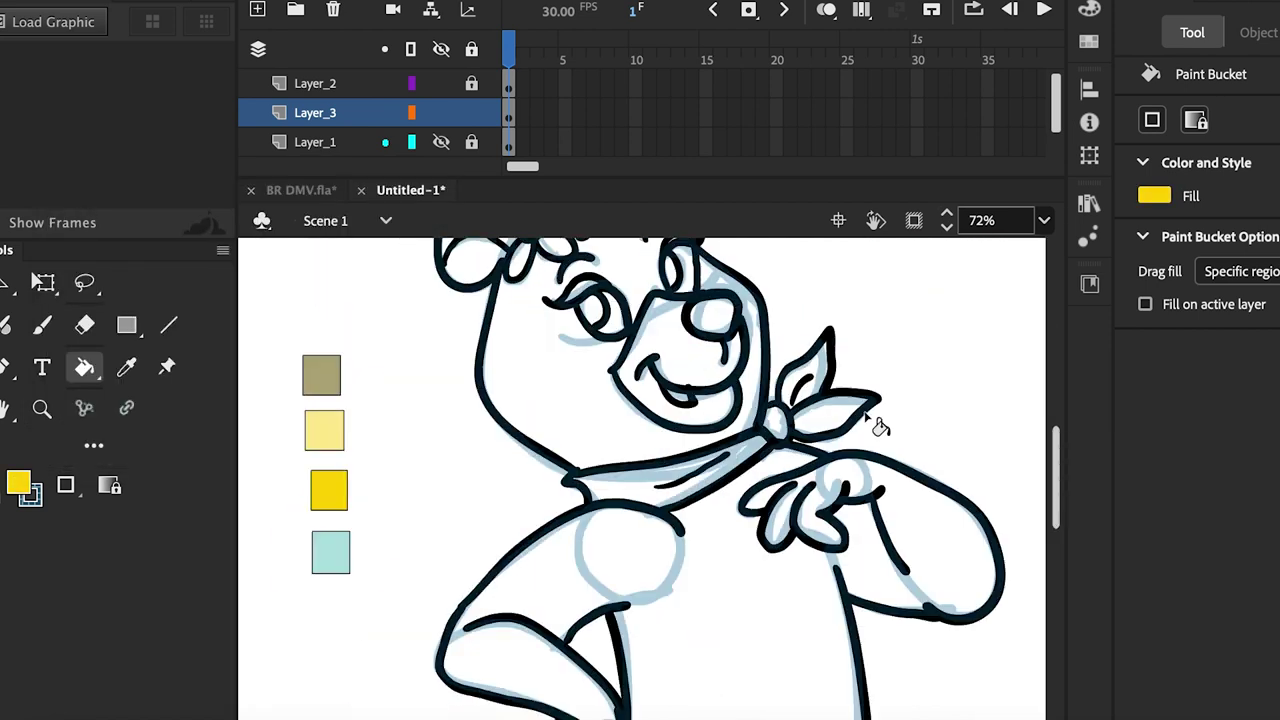
{"action": "left_click", "coordinate": [778, 426]}
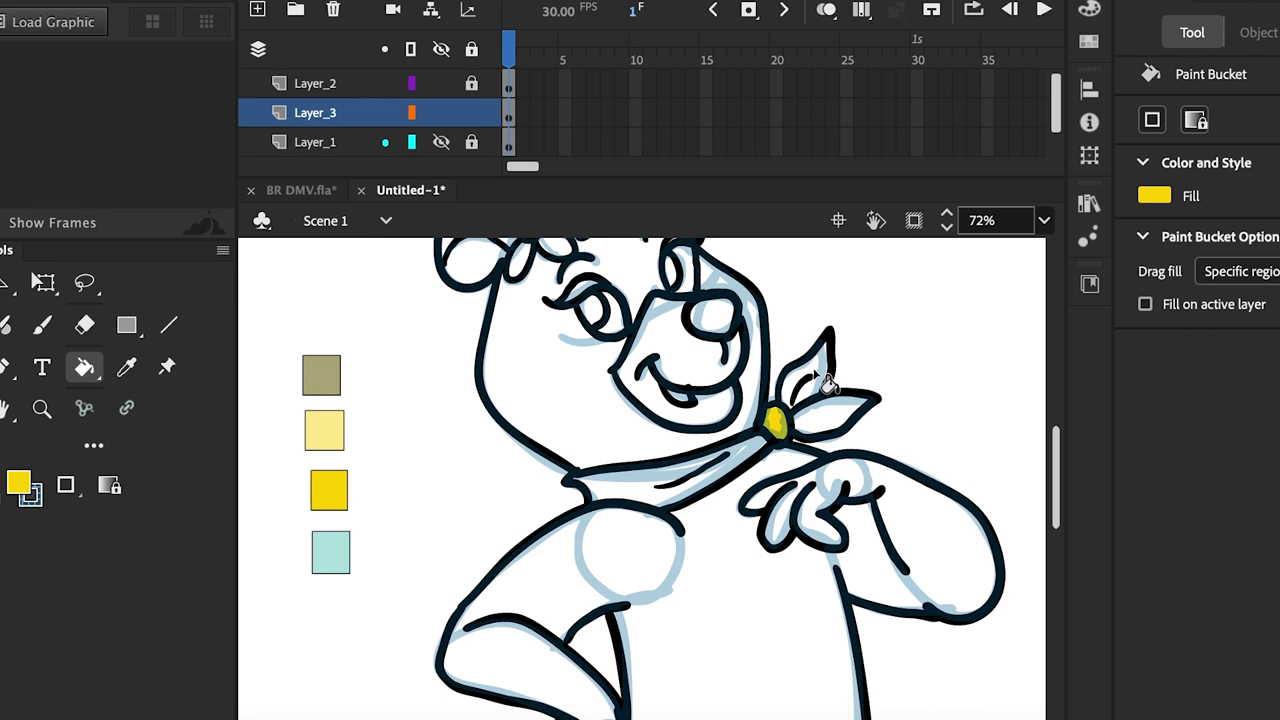
{"action": "left_click", "coordinate": [828, 386]}
{"action": "left_click", "coordinate": [836, 404]}
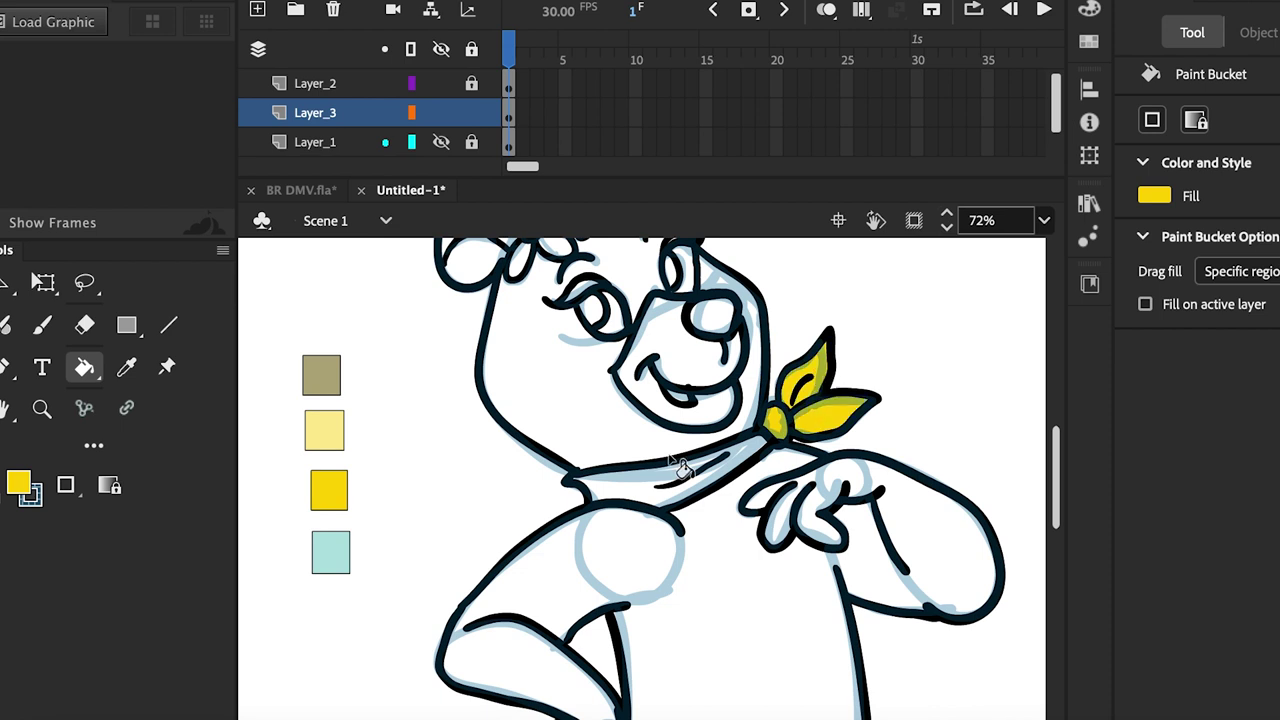
{"action": "left_click", "coordinate": [624, 493]}
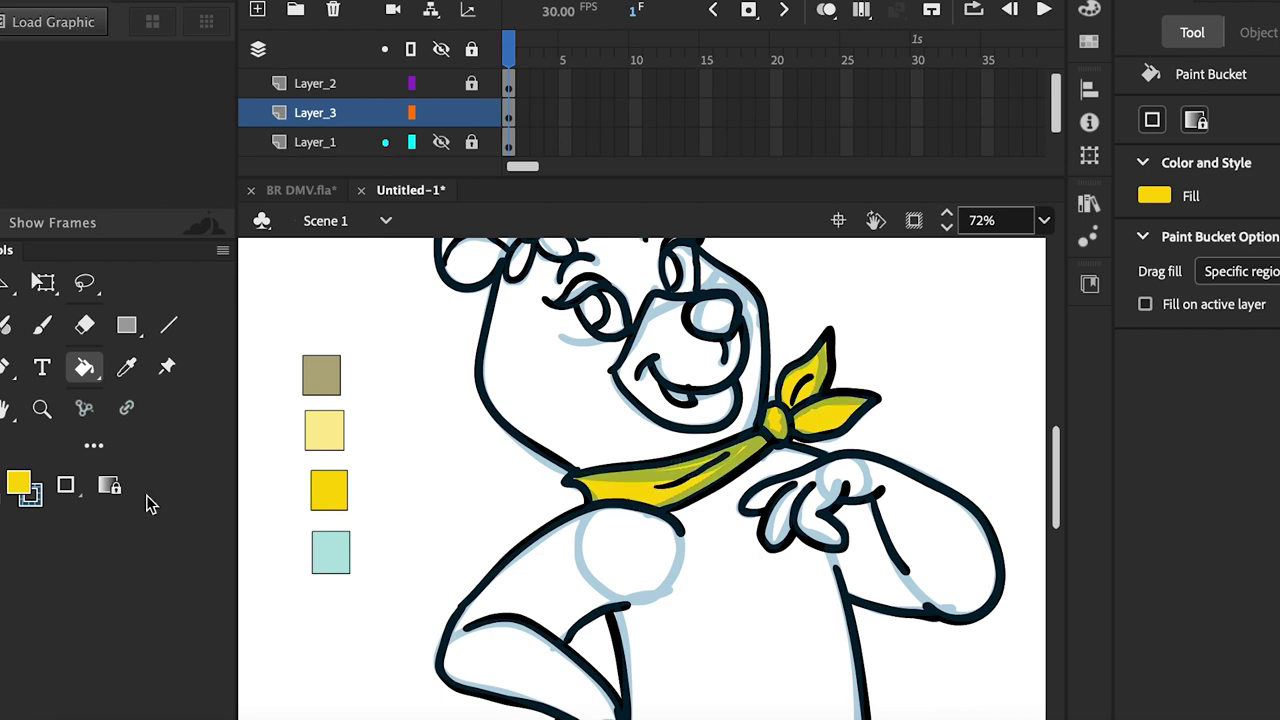
- Fill the muzzle with the sampled light yellow
{"action": "left_click", "coordinate": [18, 485]}
{"action": "scroll", "coordinate": [491, 556], "scroll_direction": "up", "scroll_amount": 3}
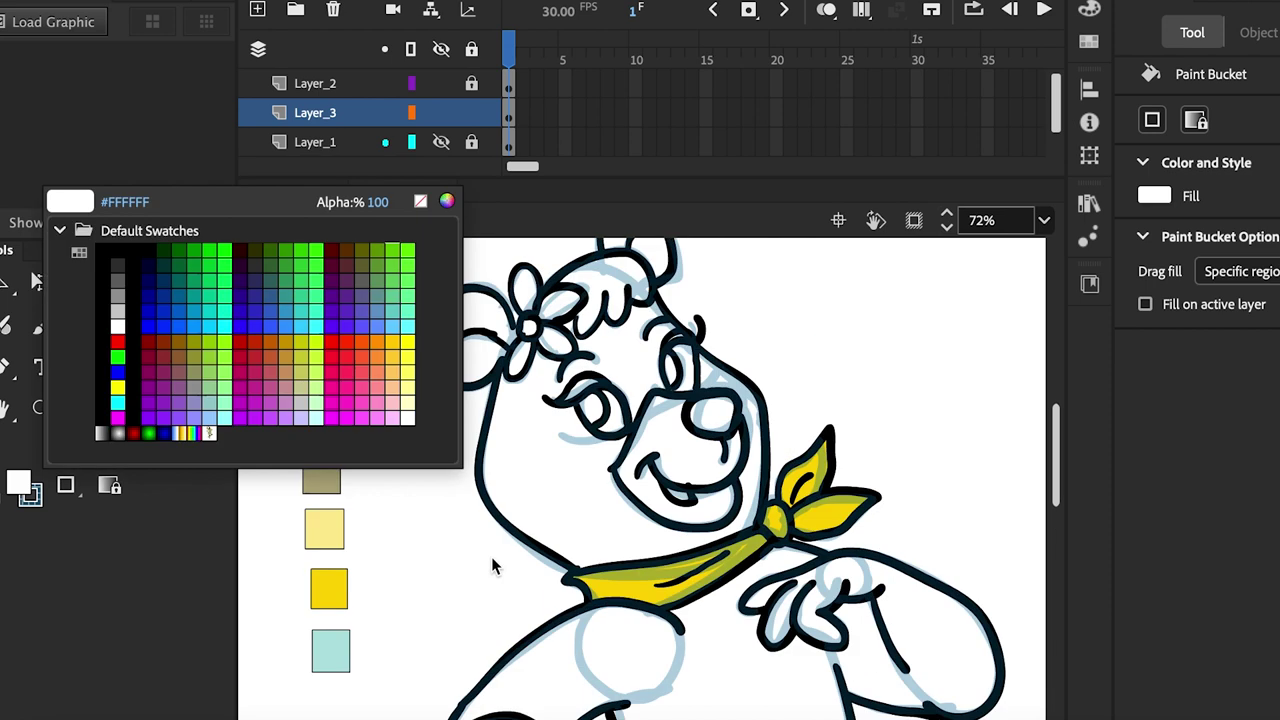
{"action": "left_click", "coordinate": [350, 533]}
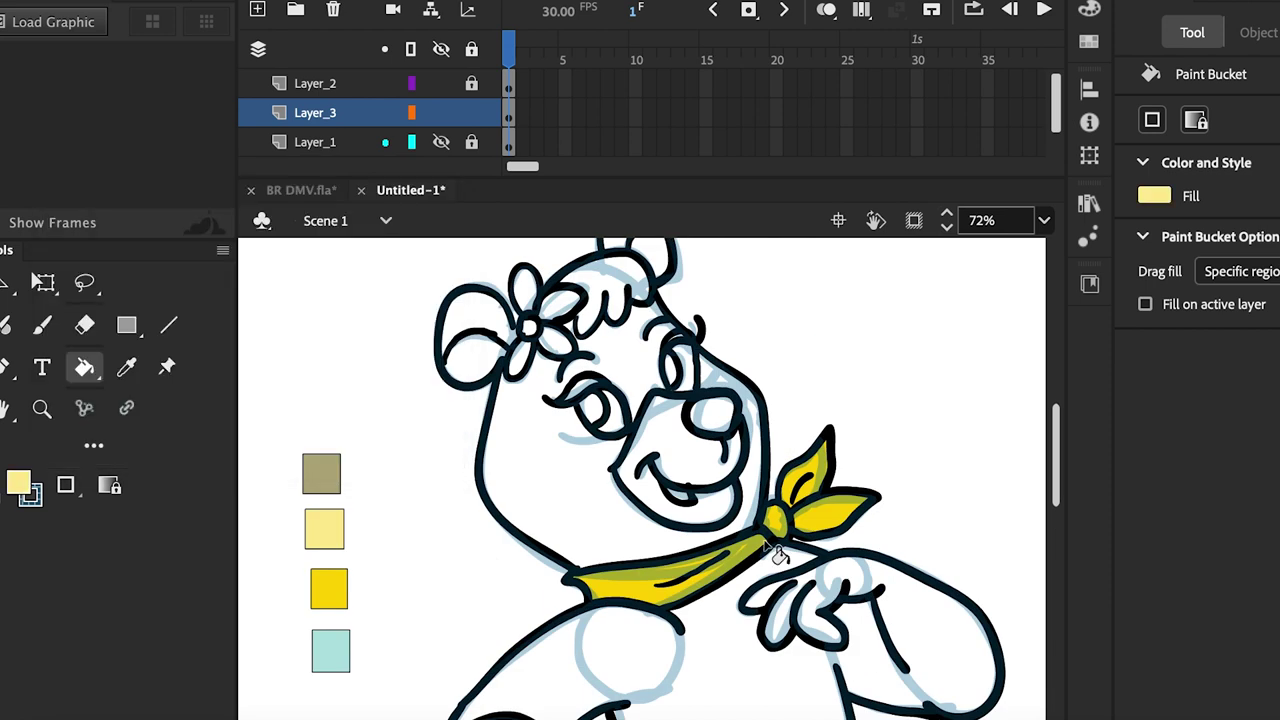
{"action": "left_click", "coordinate": [697, 465]}
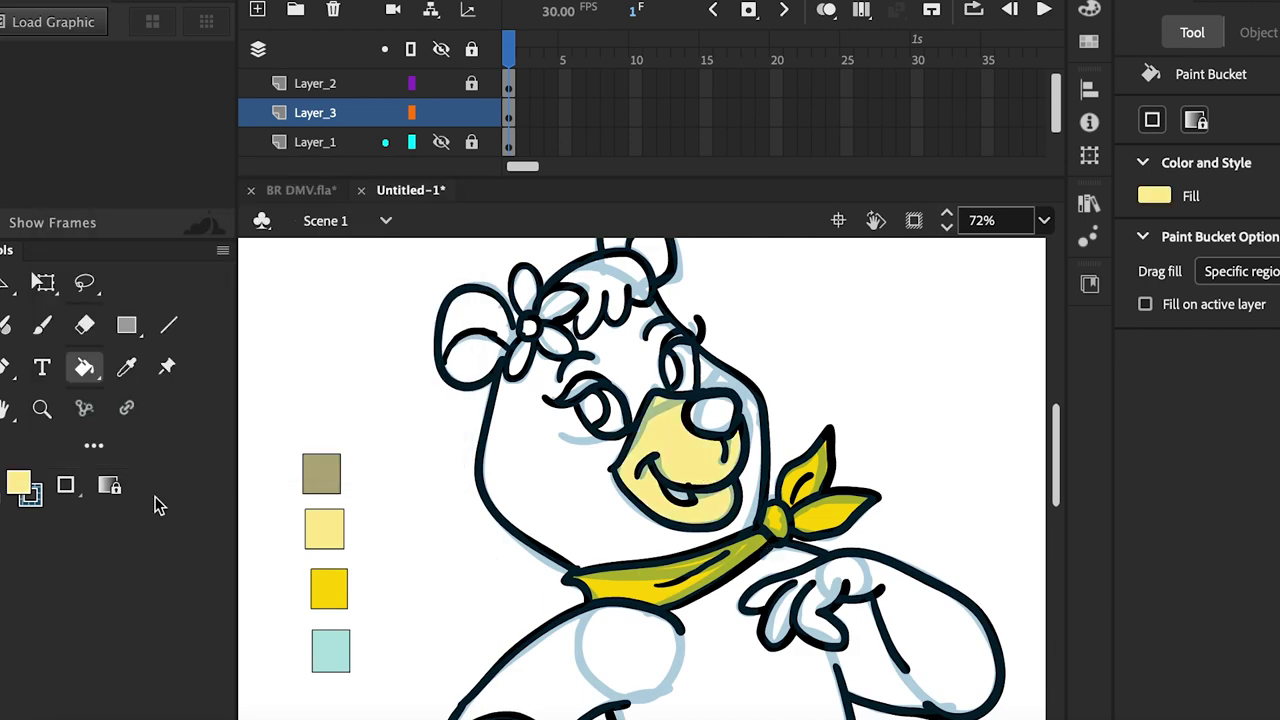
- Fill the body, arms, face, ears and the white head patch with sampled tan
{"action": "left_click", "coordinate": [17, 487]}
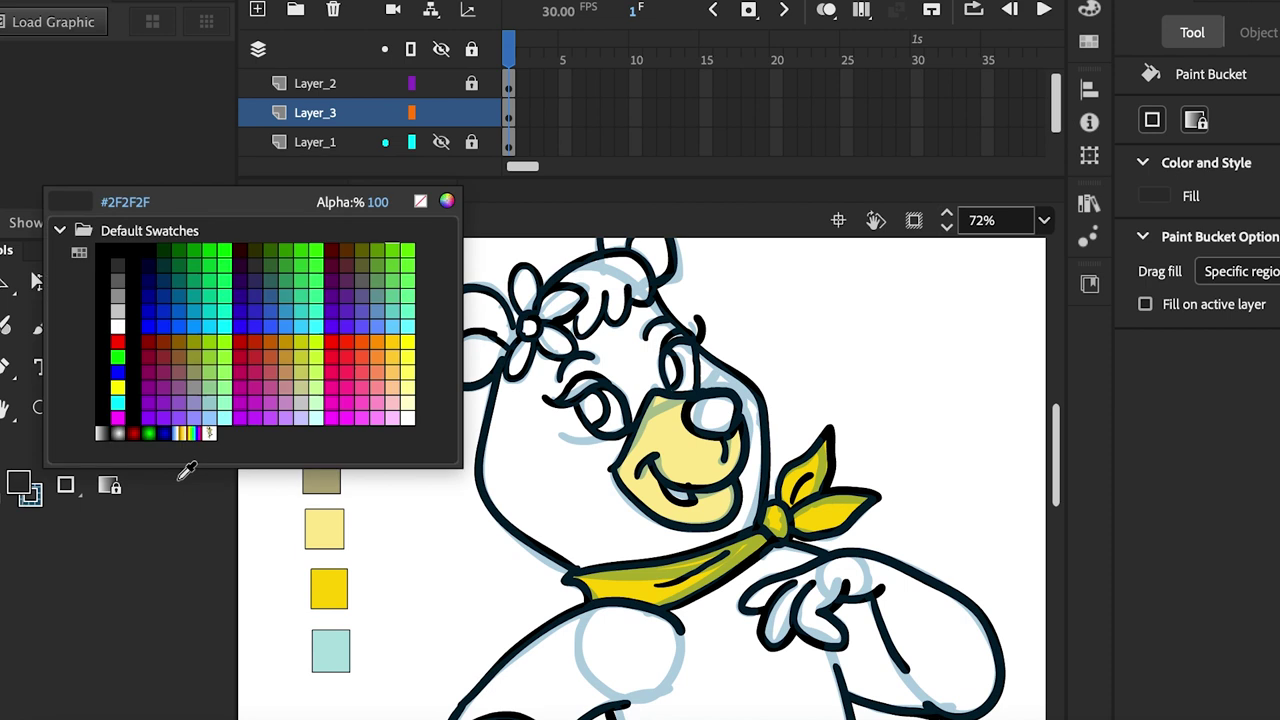
{"action": "left_click", "coordinate": [315, 484]}
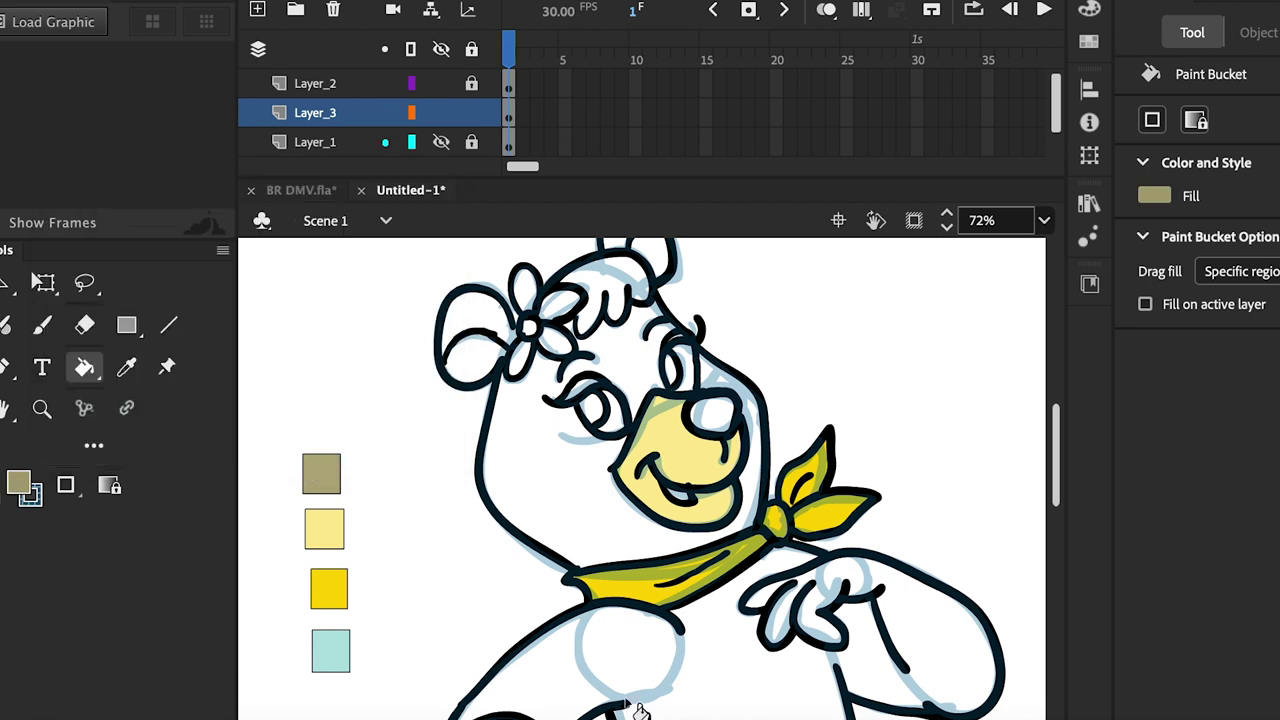
{"action": "left_click", "coordinate": [801, 673]}
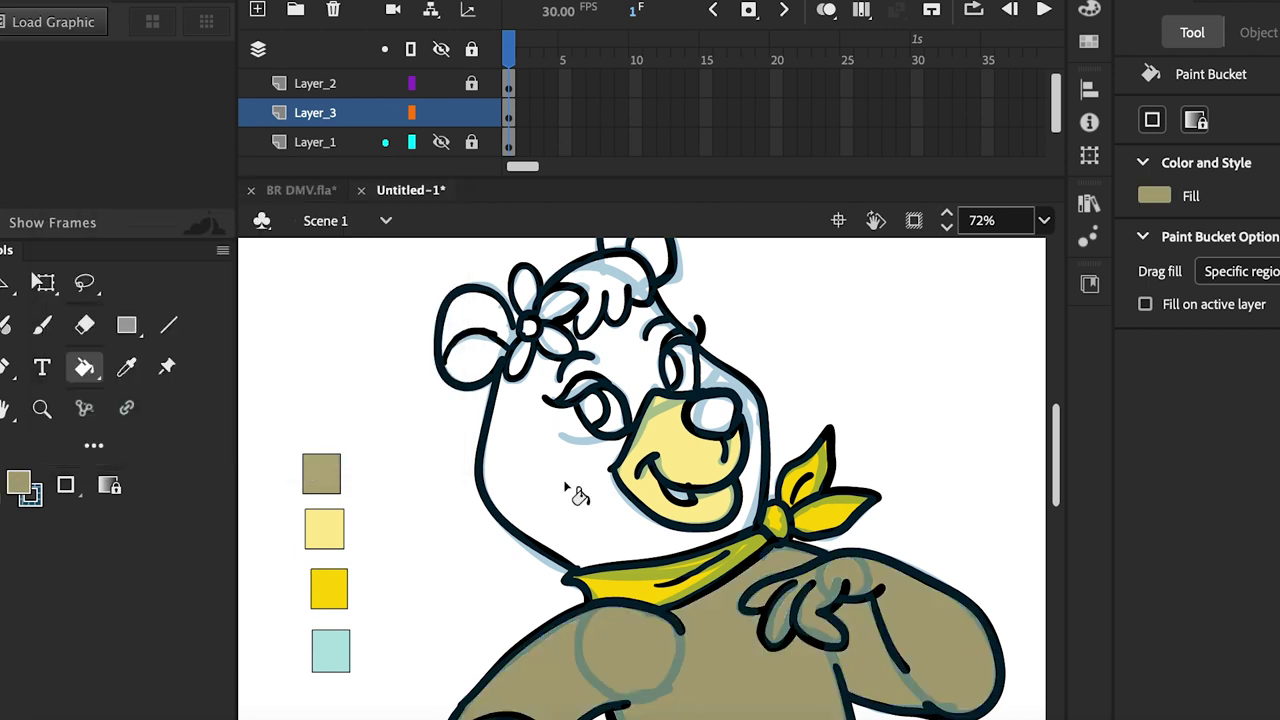
{"action": "left_click", "coordinate": [568, 488]}
{"action": "scroll", "coordinate": [590, 460], "scroll_direction": "up", "scroll_amount": 2}
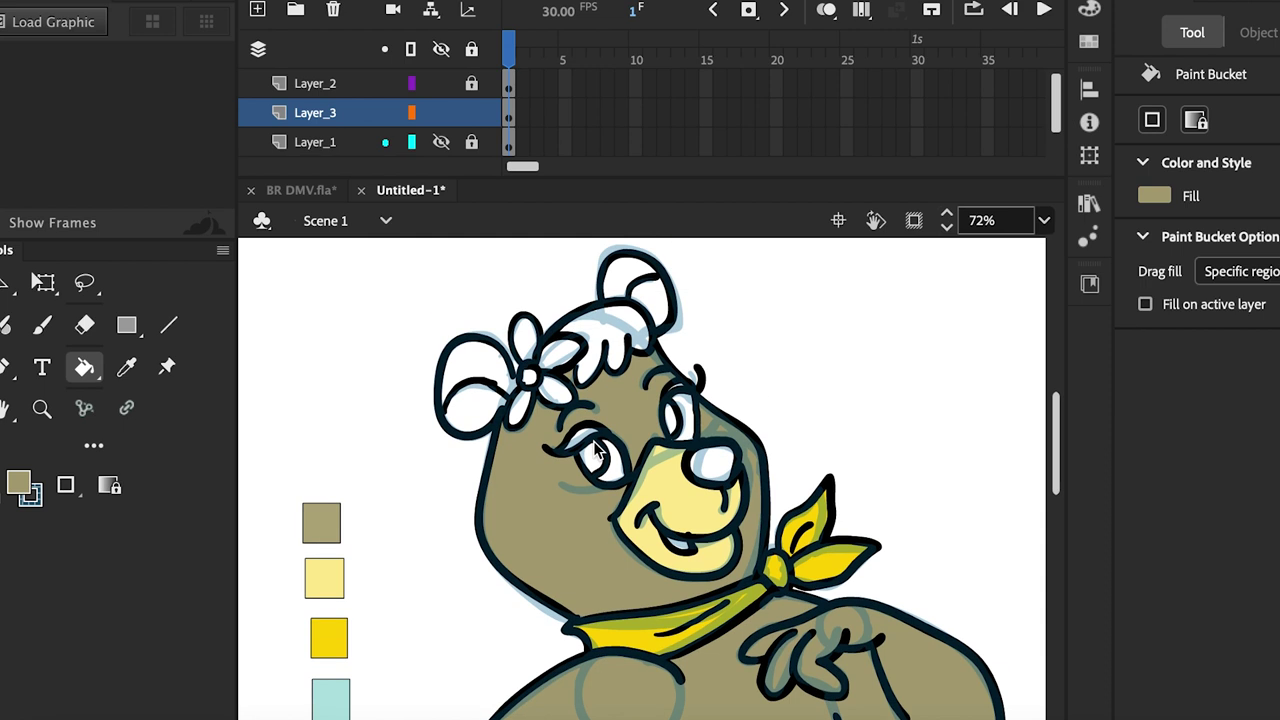
{"action": "left_click", "coordinate": [486, 362]}
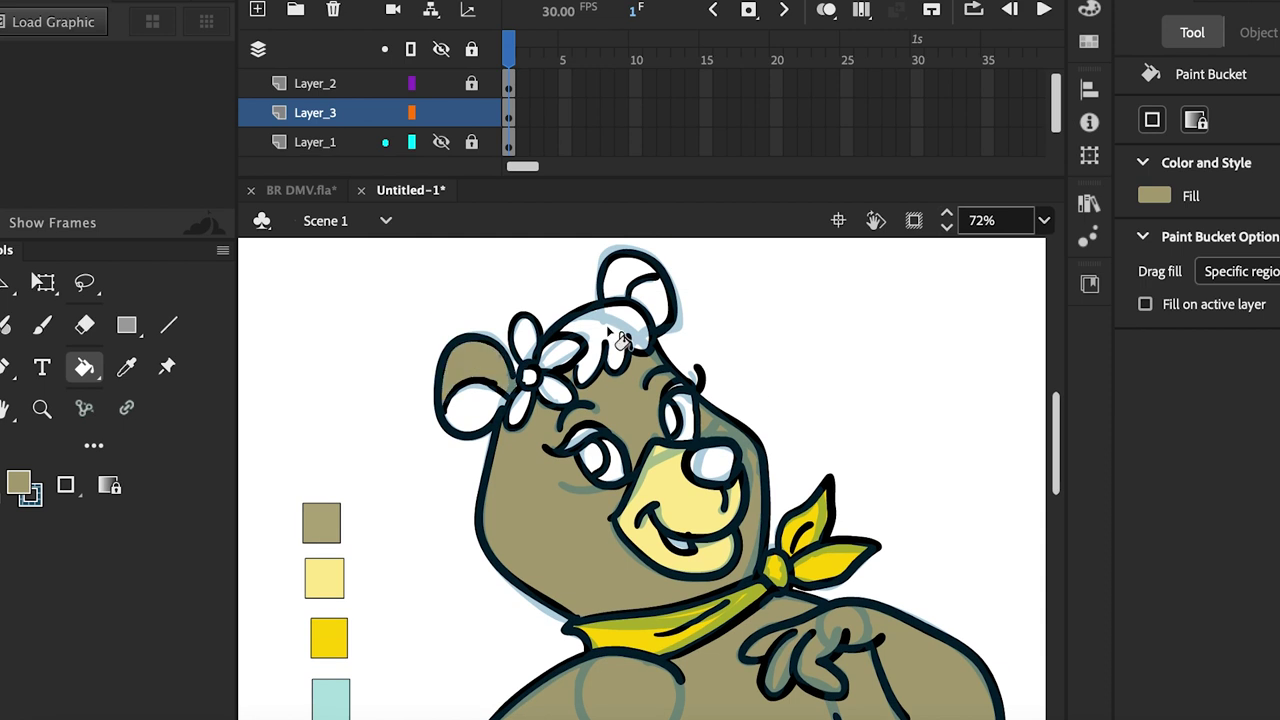
{"action": "left_click", "coordinate": [618, 340]}
{"action": "left_click", "coordinate": [640, 290]}
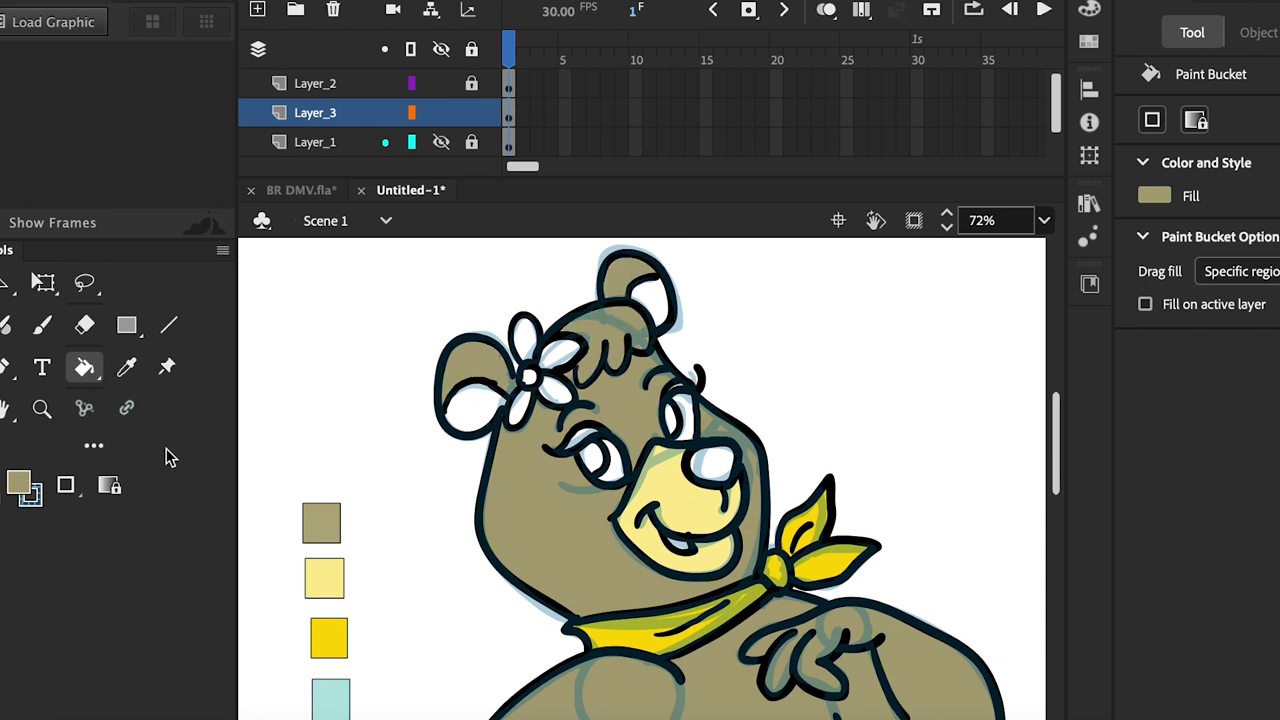
- Fill both inner ears with the sampled pale yellow
{"action": "left_click", "coordinate": [18, 484]}
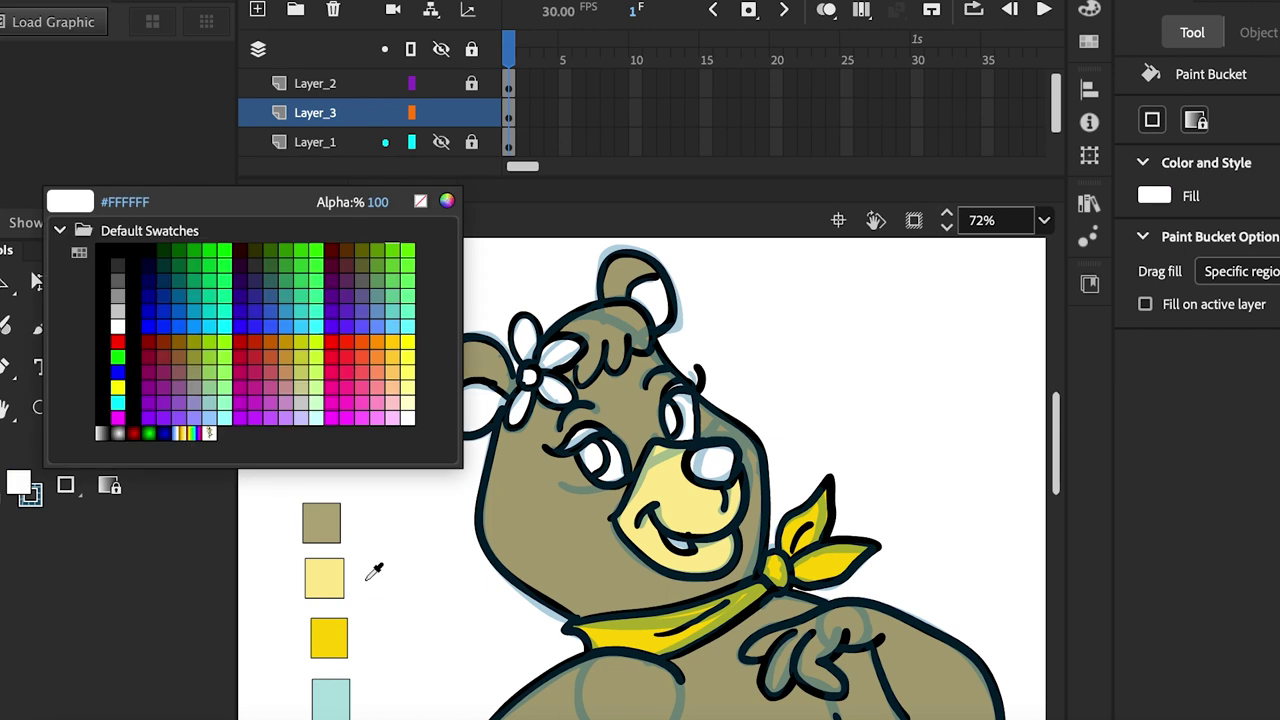
{"action": "left_click", "coordinate": [330, 578]}
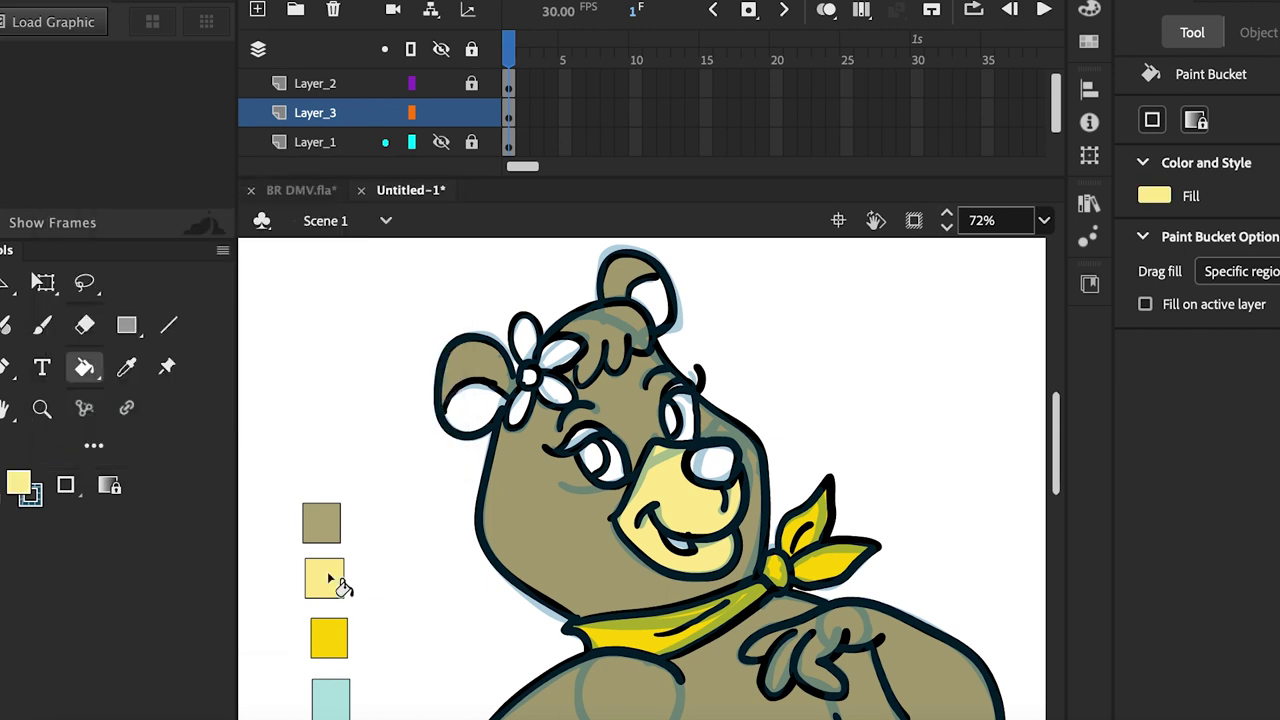
{"action": "left_click", "coordinate": [480, 422]}
{"action": "left_click", "coordinate": [658, 306]}
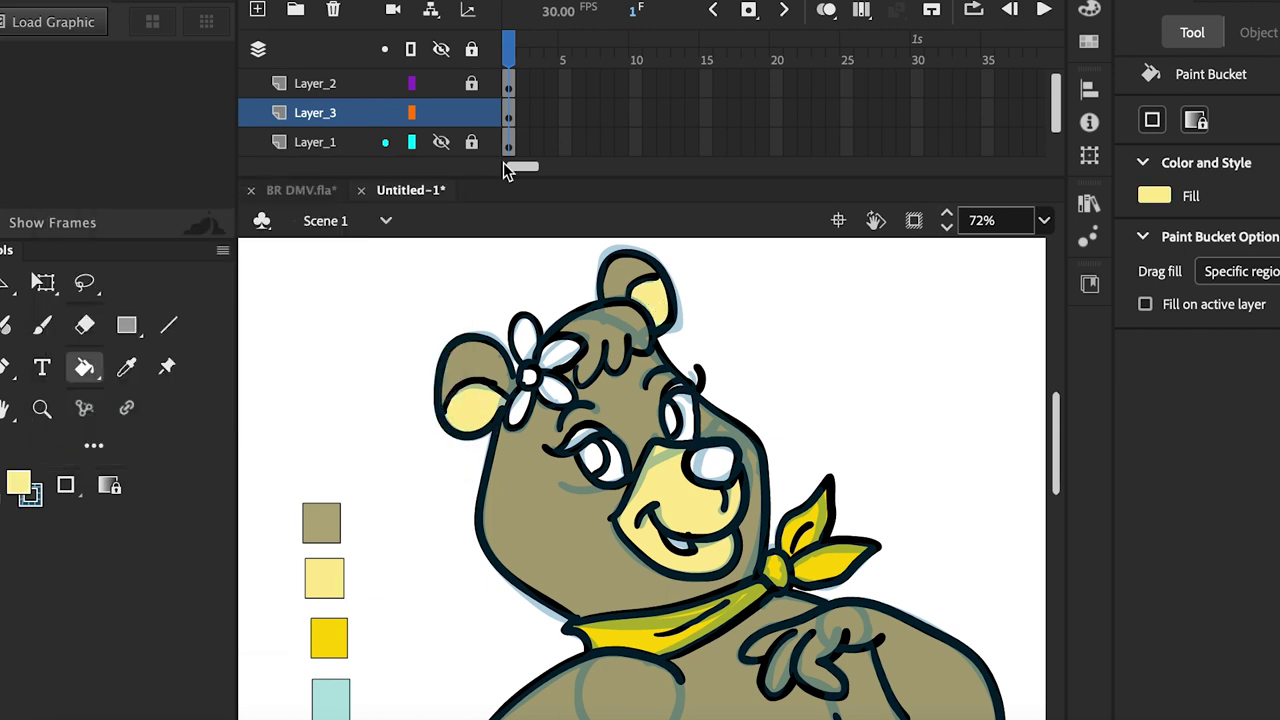
- Hide the sketch layer and fill the flower centre with the bandana's yellow
{"action": "left_click", "coordinate": [441, 83]}
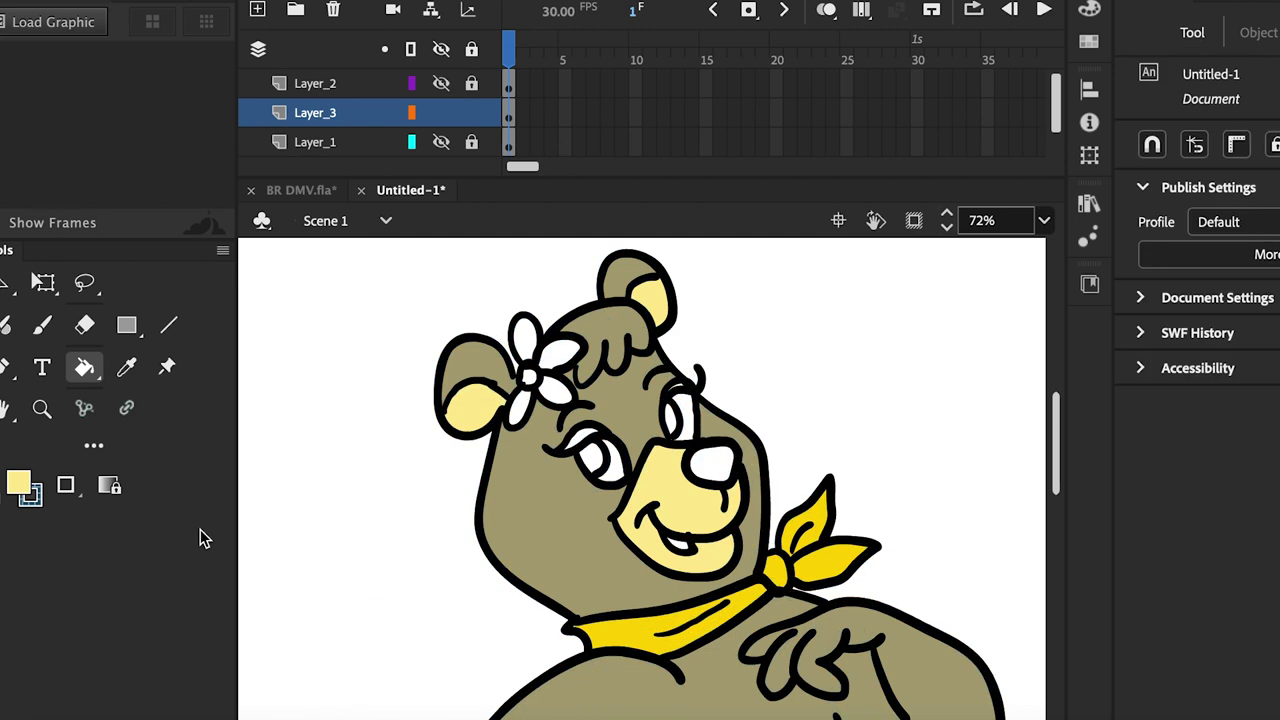
{"action": "left_click", "coordinate": [17, 485]}
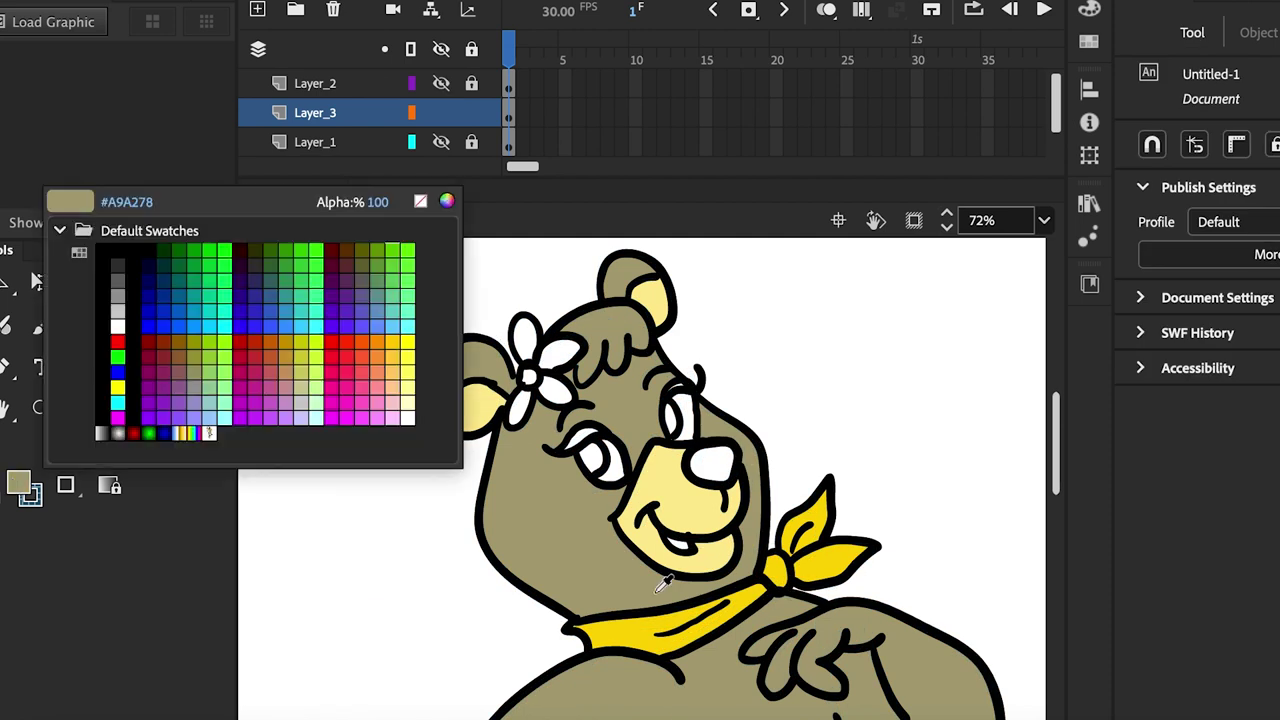
{"action": "left_click", "coordinate": [622, 645]}
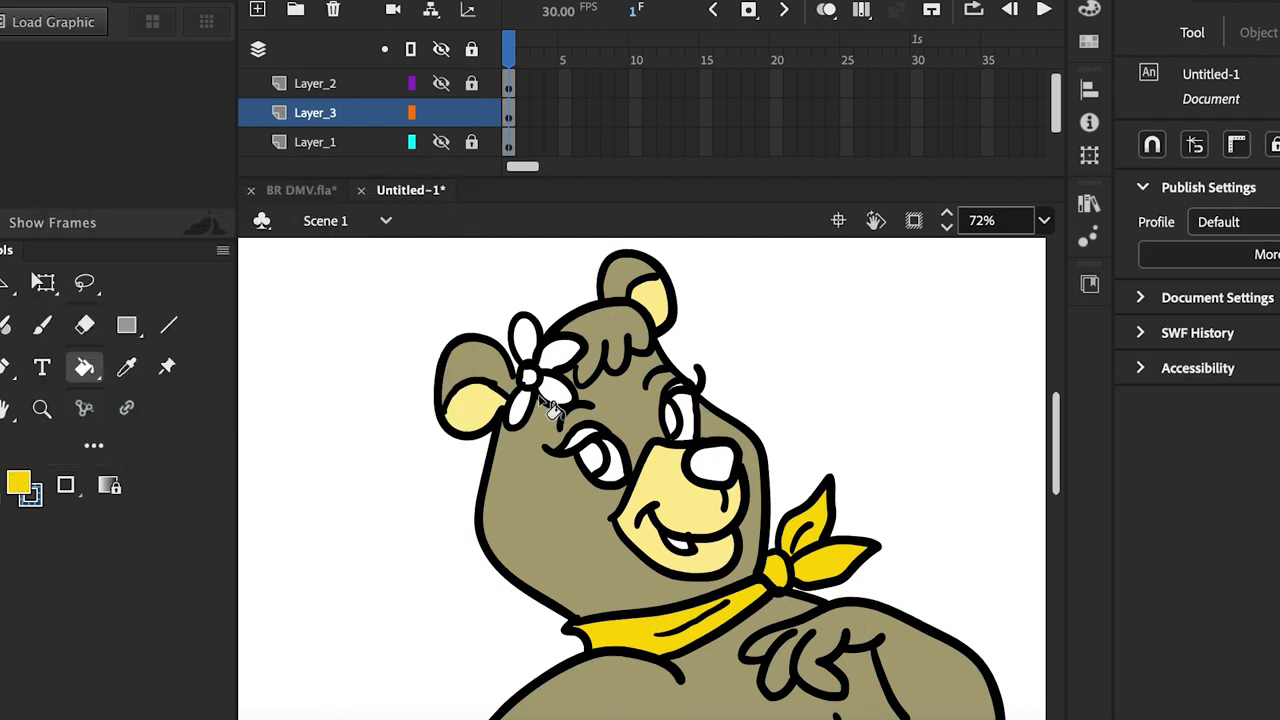
{"action": "left_click", "coordinate": [532, 379]}
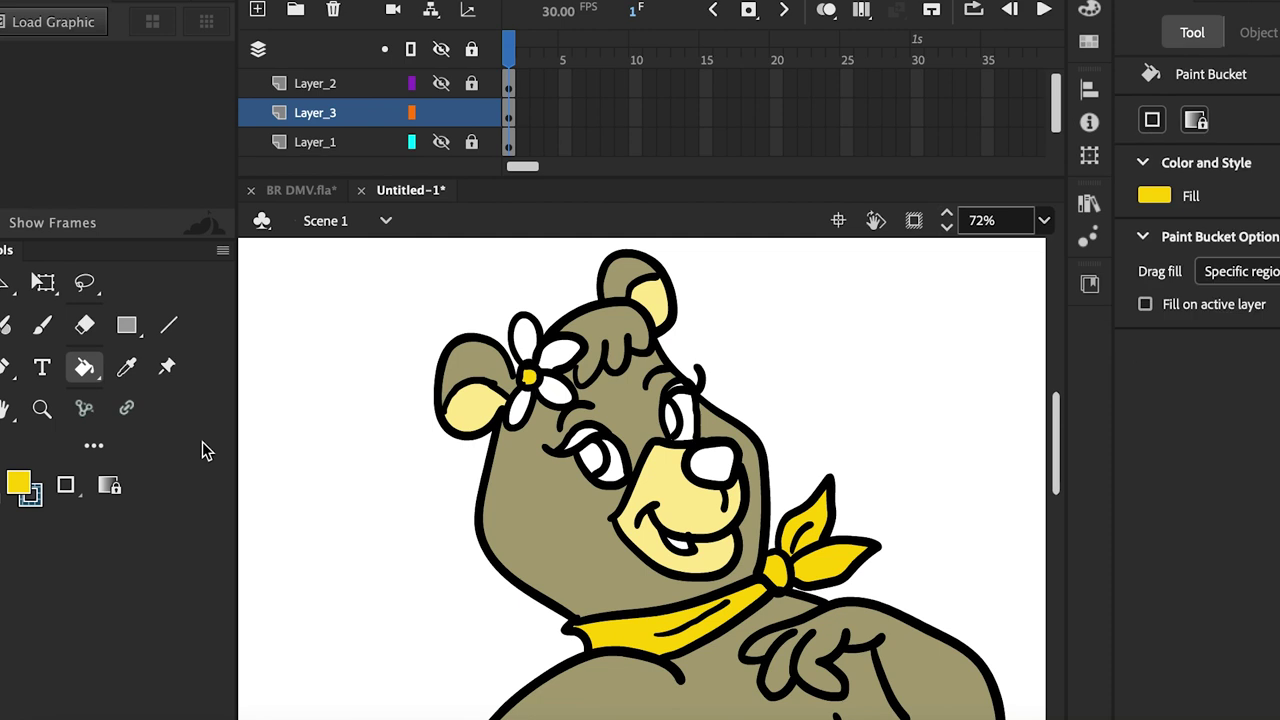
- Fill the left eyelid with medium grey
{"action": "left_click", "coordinate": [19, 484]}
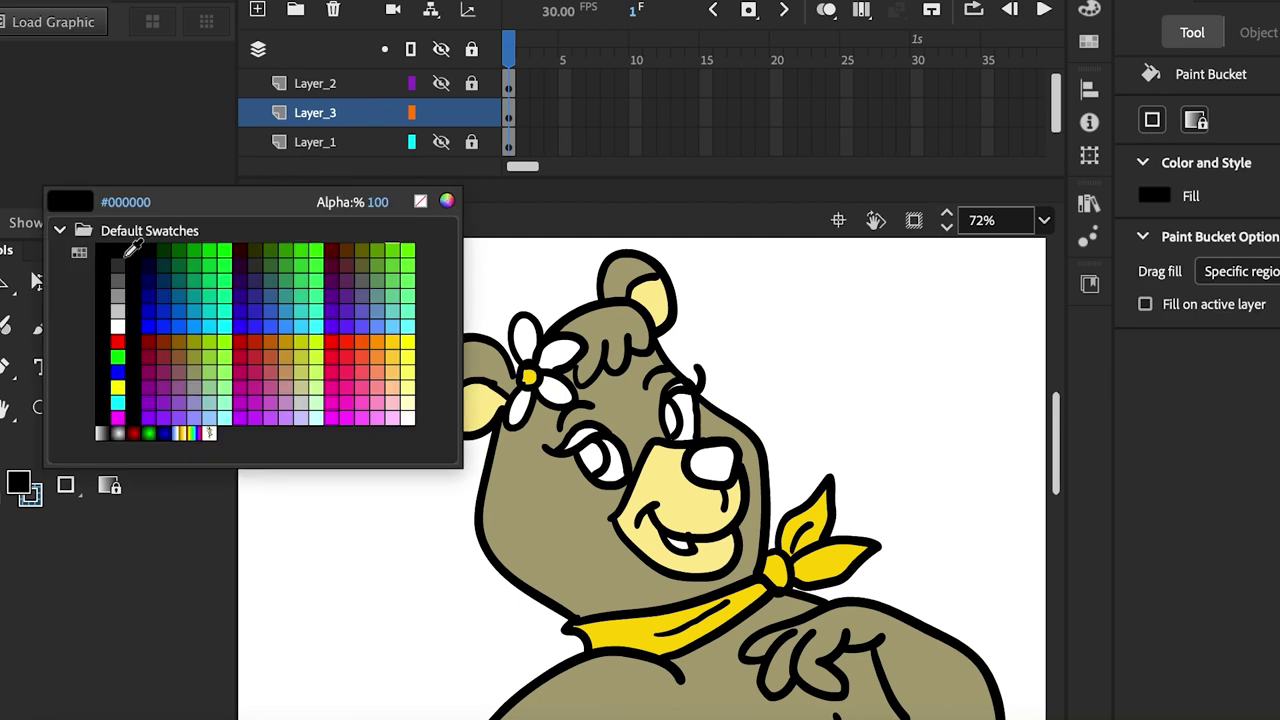
{"action": "left_click", "coordinate": [121, 264]}
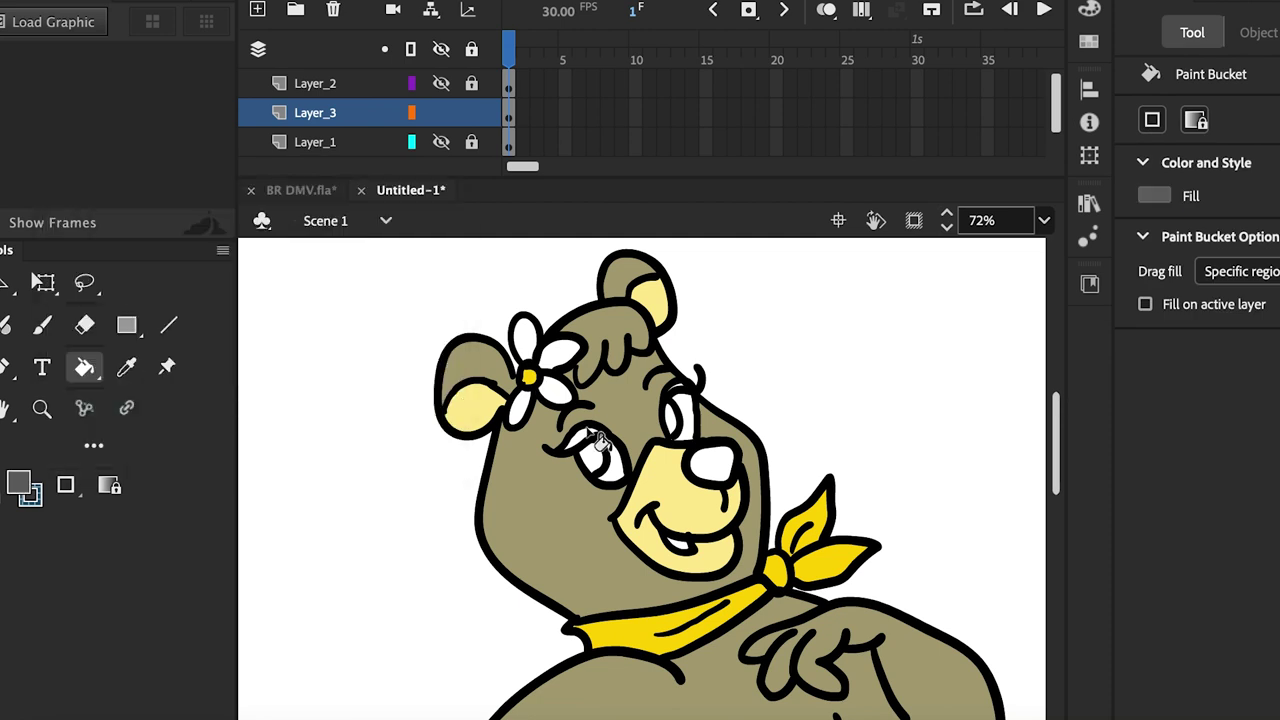
{"action": "left_click", "coordinate": [588, 439]}
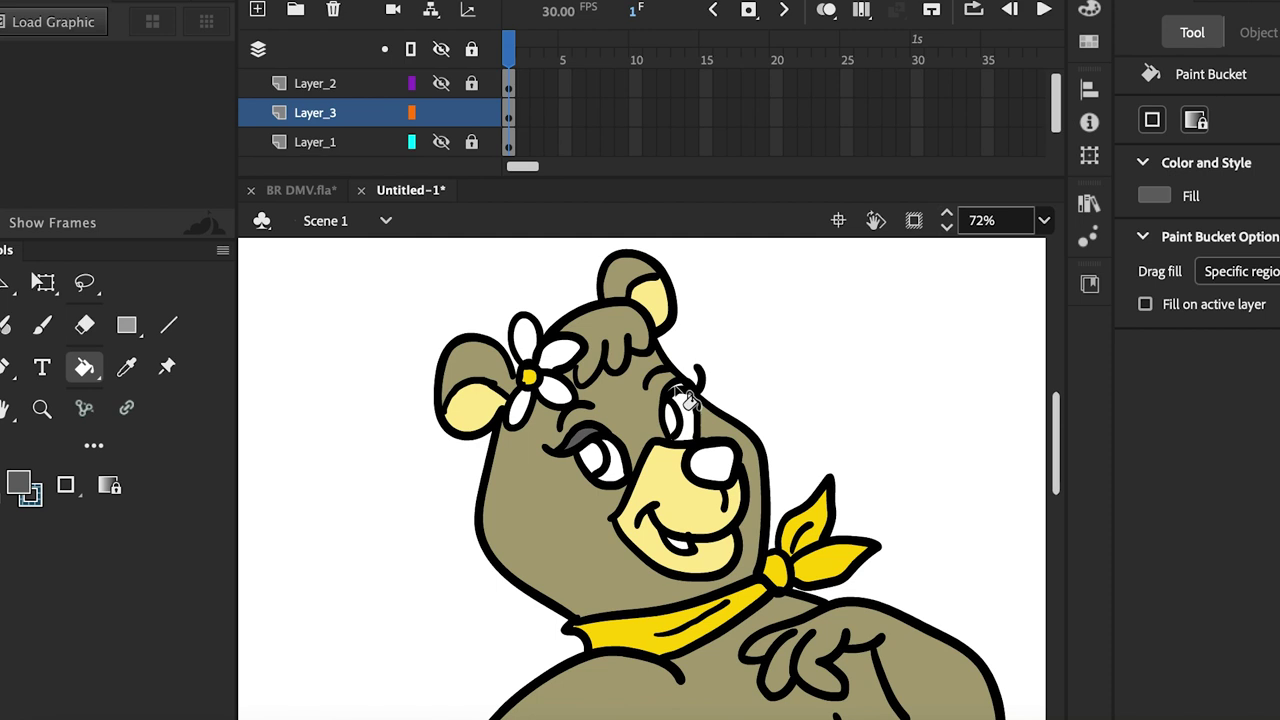
- Zoom in on the eye beside the nose, filling its lid sliver grey and pupil black
{"action": "key", "text": "z"}
{"action": "left_click", "coordinate": [737, 415]}
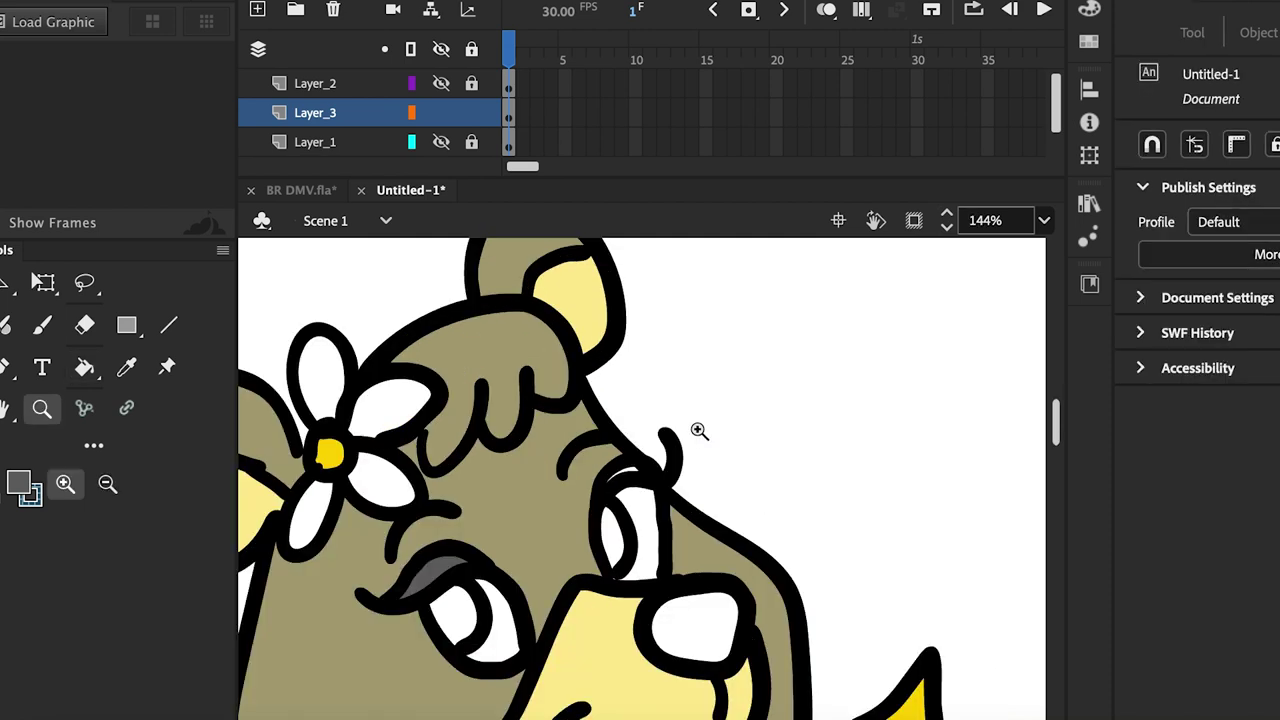
{"action": "left_click", "coordinate": [85, 368]}
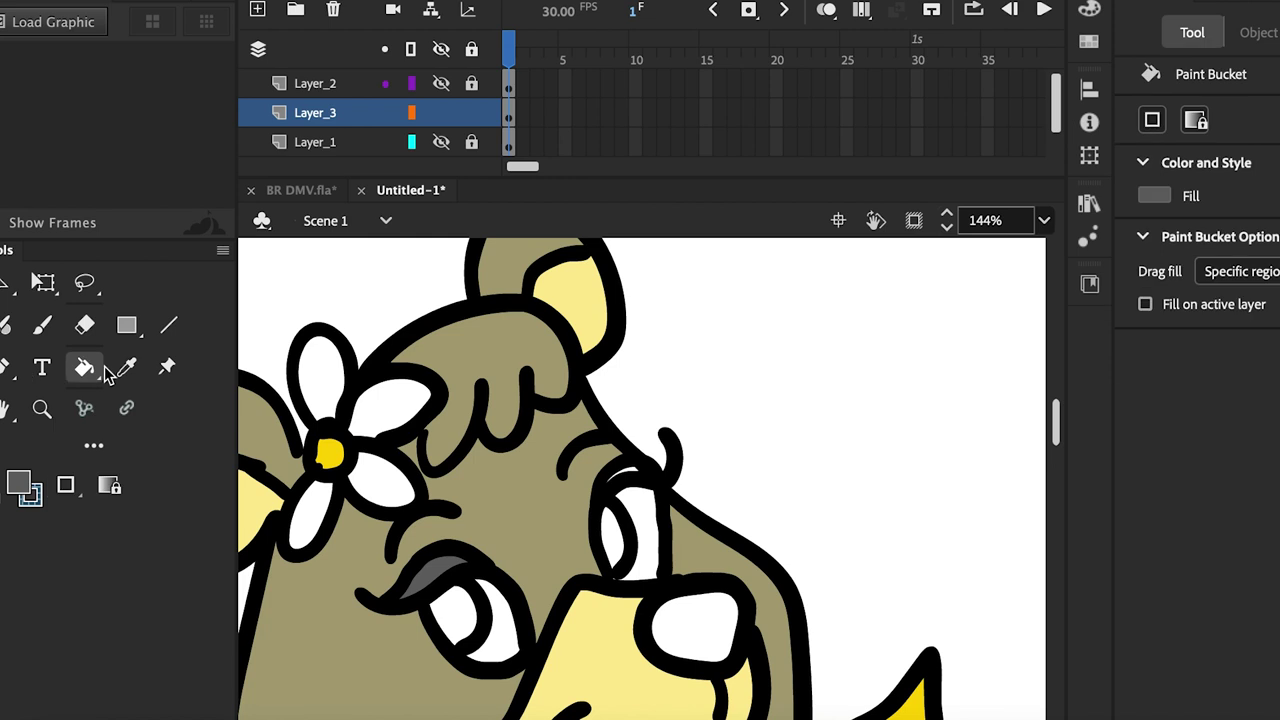
{"action": "key", "text": "z"}
{"action": "left_click", "coordinate": [619, 569]}
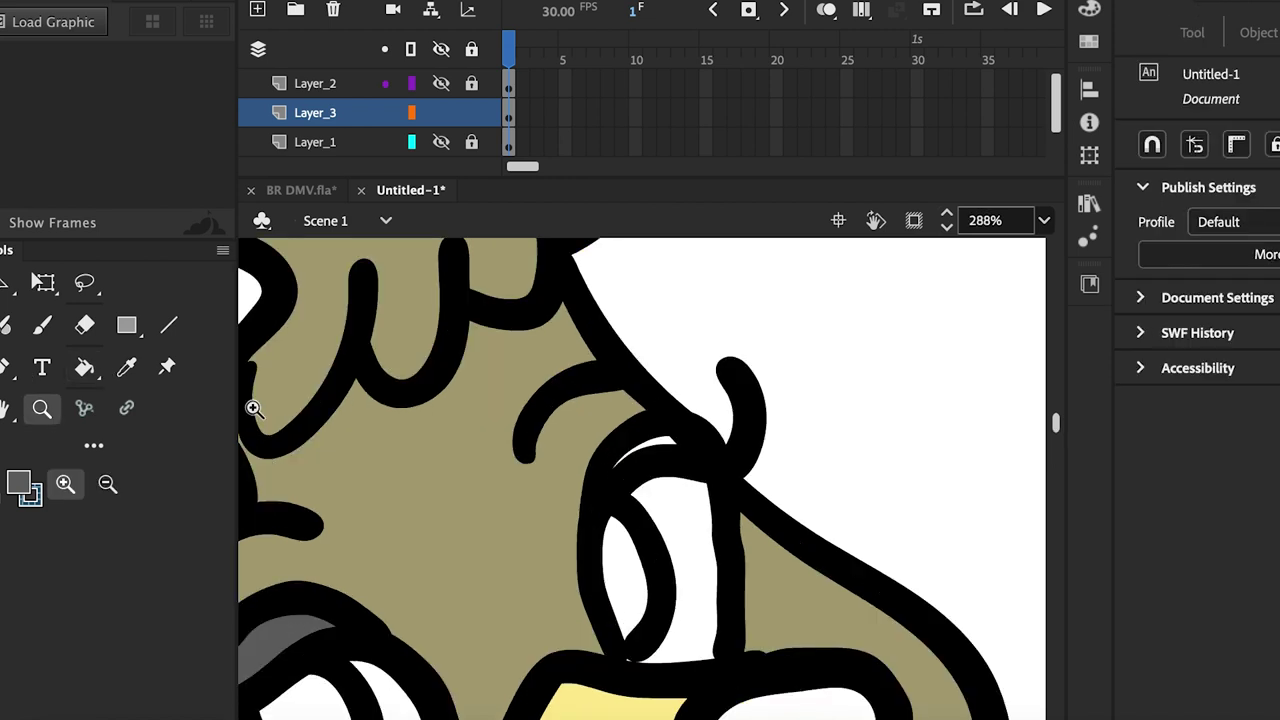
{"action": "left_click", "coordinate": [80, 370]}
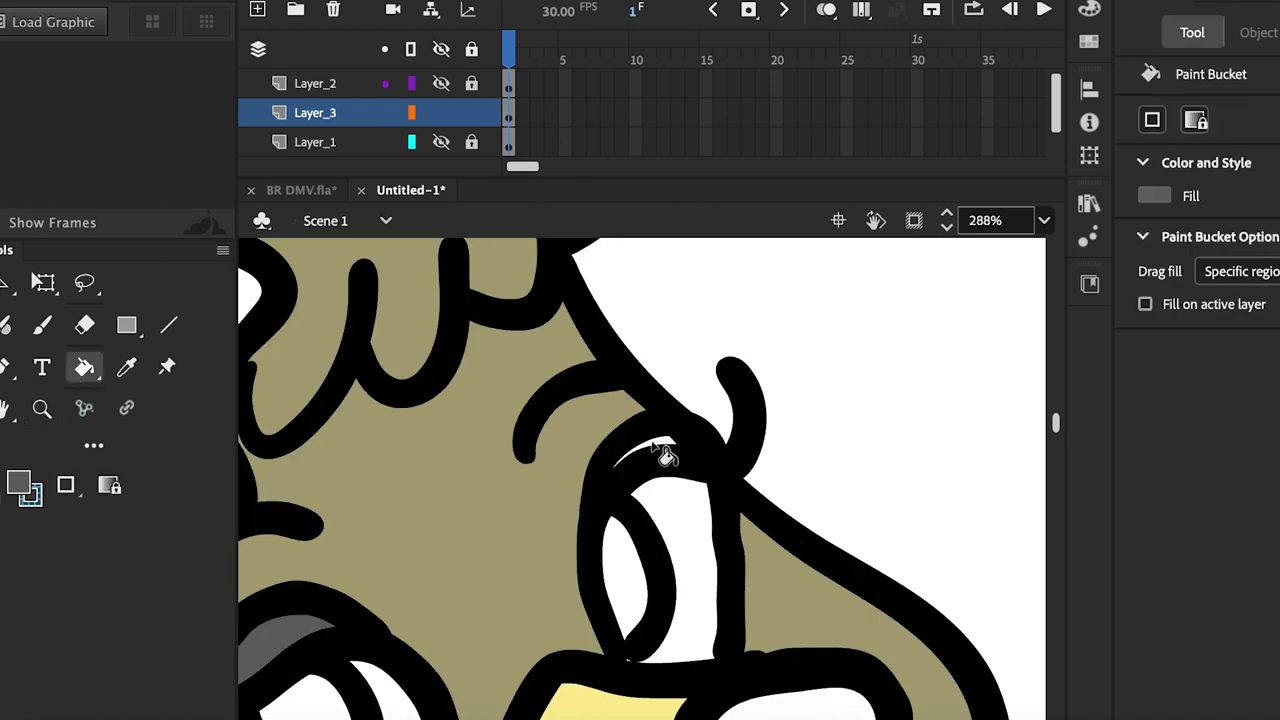
{"action": "left_click", "coordinate": [662, 445]}
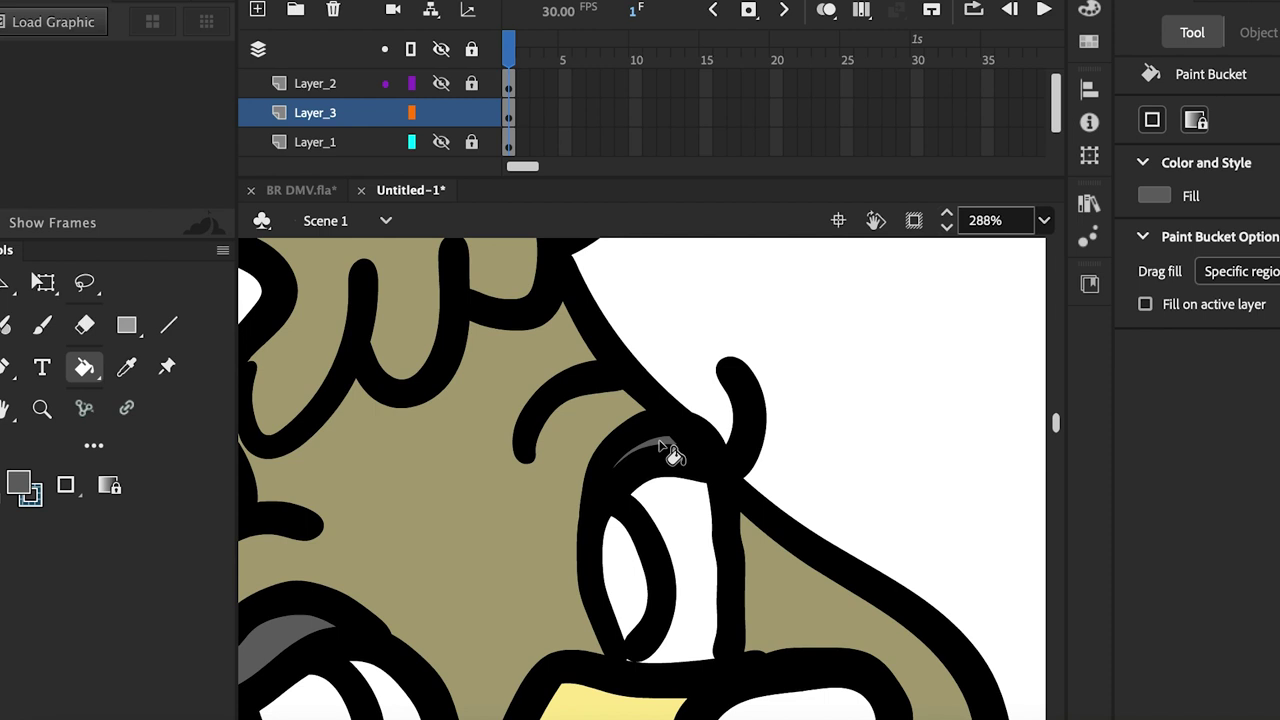
{"action": "left_click", "coordinate": [21, 485]}
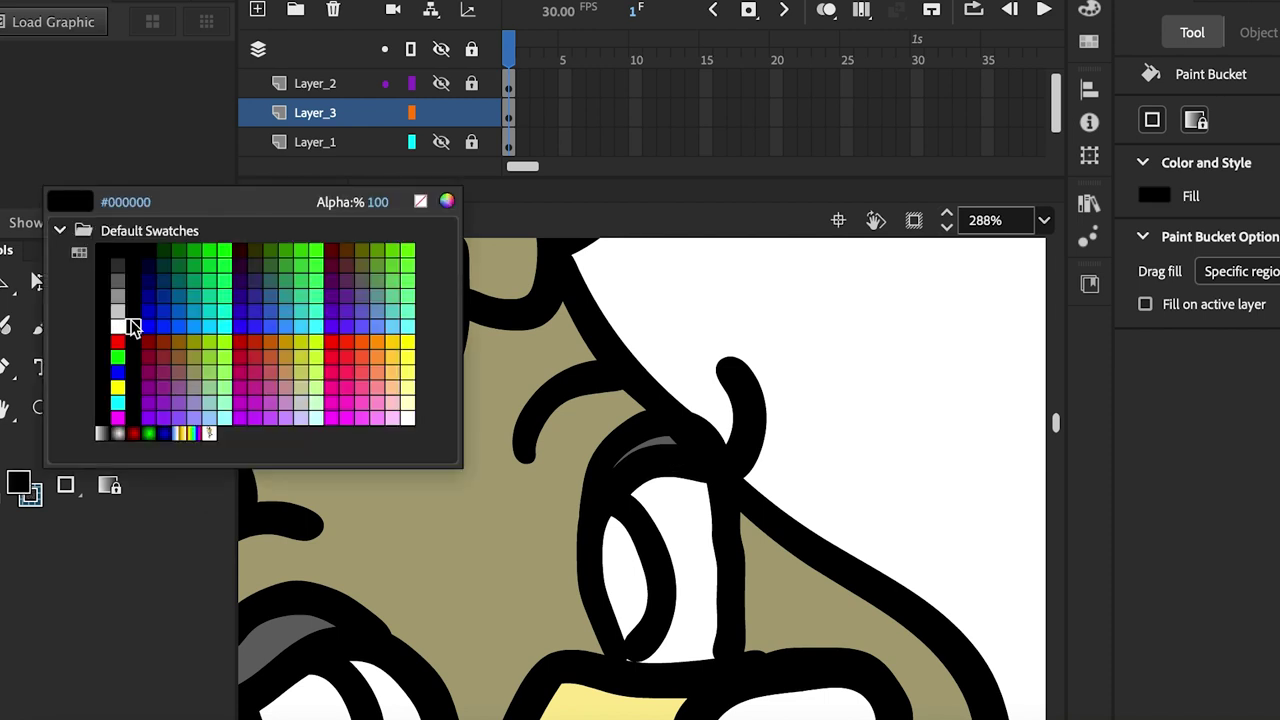
{"action": "left_click", "coordinate": [133, 328]}
{"action": "left_click", "coordinate": [638, 612]}
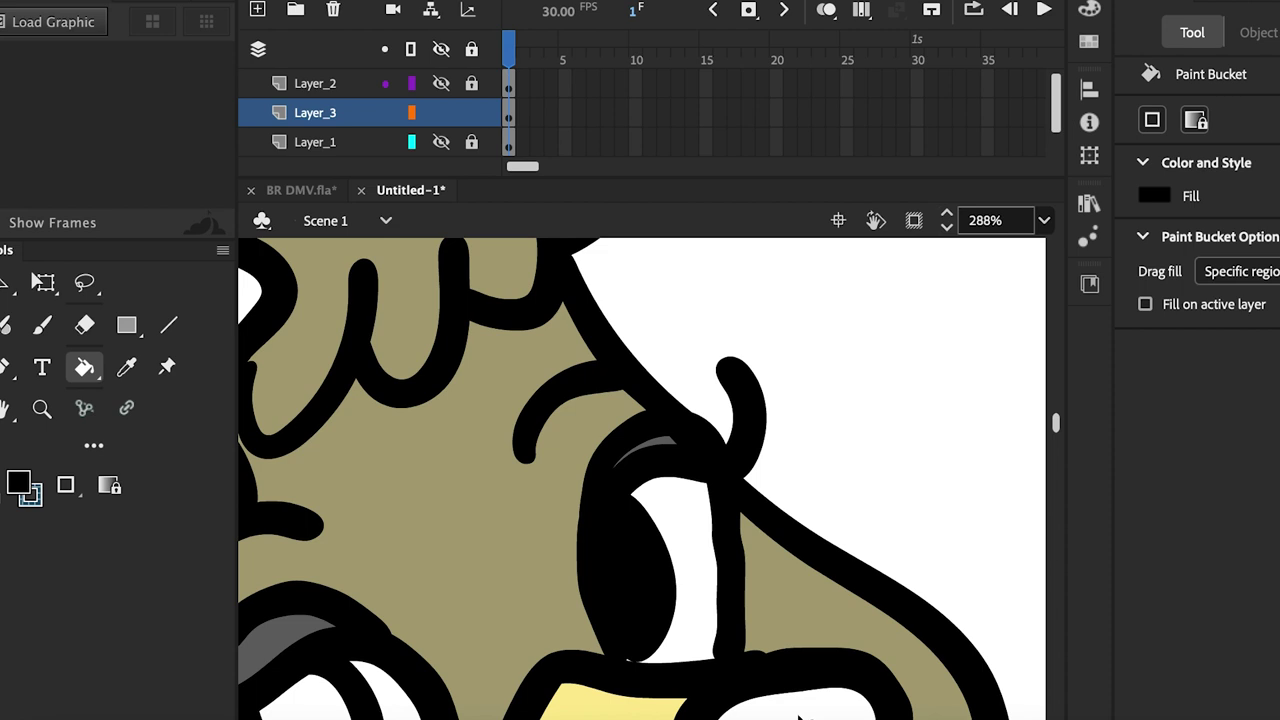
{"action": "scroll", "coordinate": [755, 650], "scroll_direction": "left", "scroll_amount": 5}
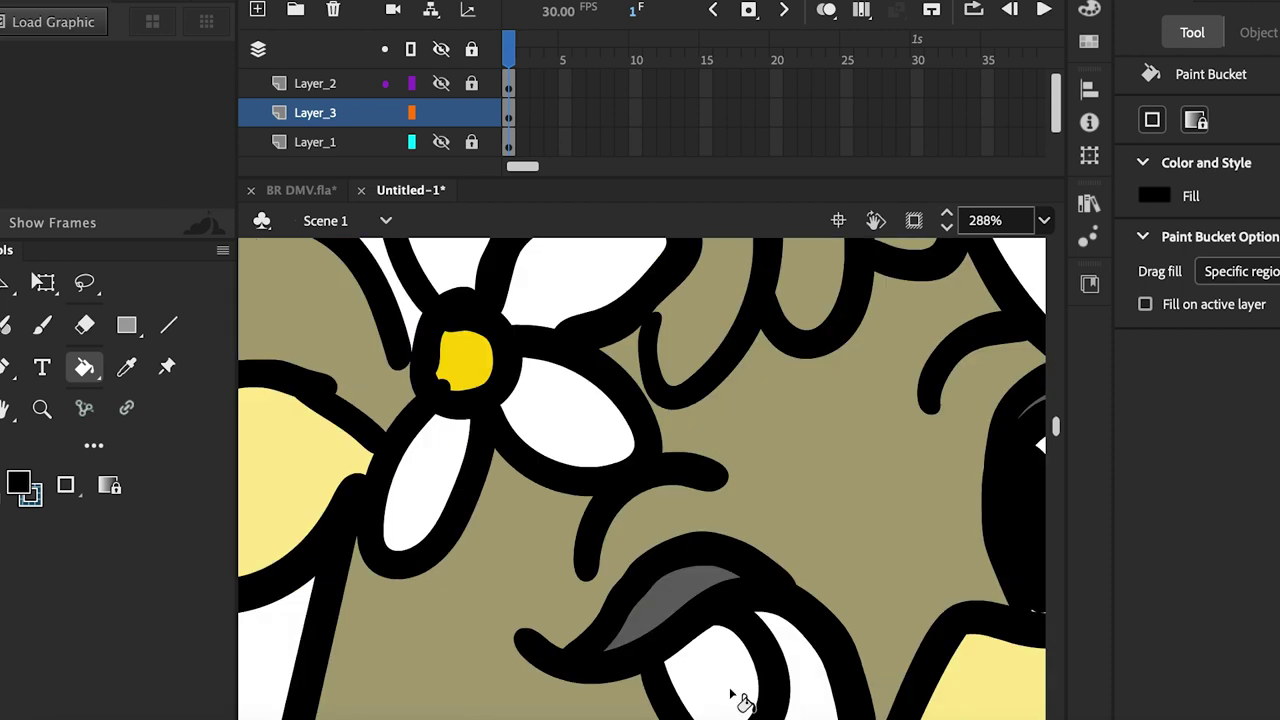
{"action": "scroll", "coordinate": [740, 700], "scroll_direction": "up", "scroll_amount": 2}
- Brush a black stroke closing the gap between ear outline and petal, then zoom out
{"action": "left_click", "coordinate": [41, 410]}
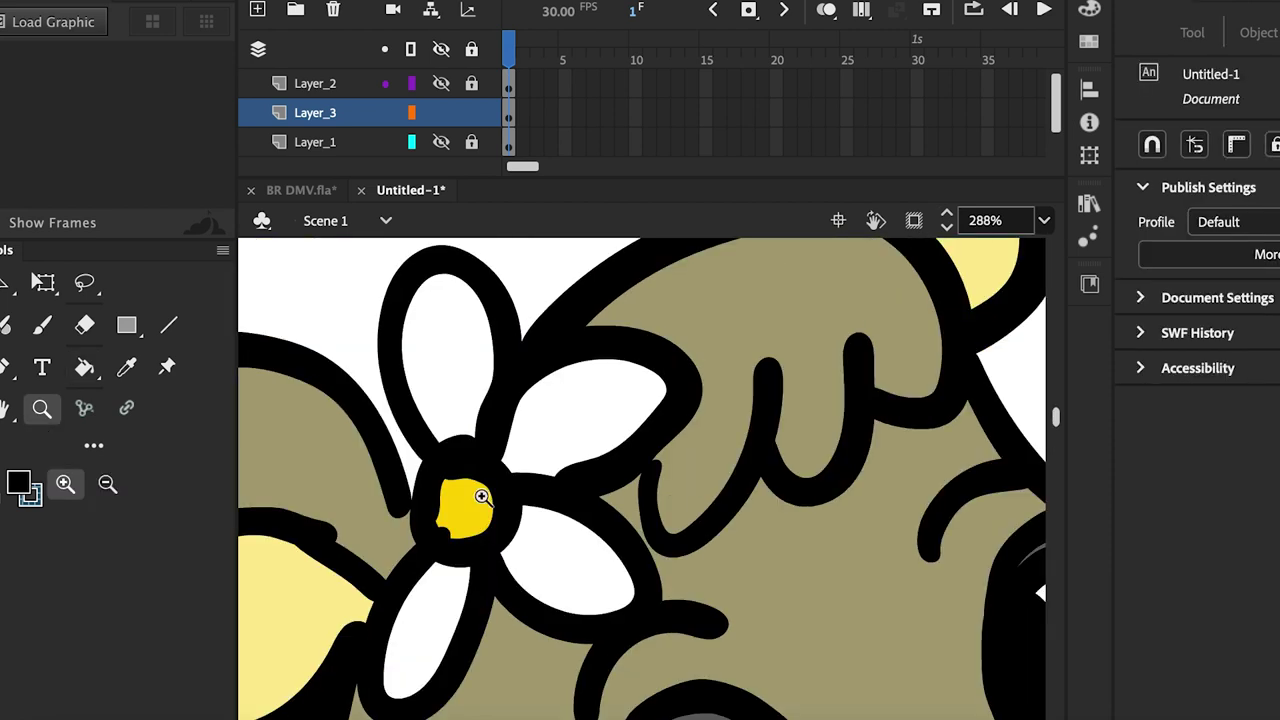
{"action": "left_click", "coordinate": [481, 497], "text": "alt"}
{"action": "key", "text": "b"}
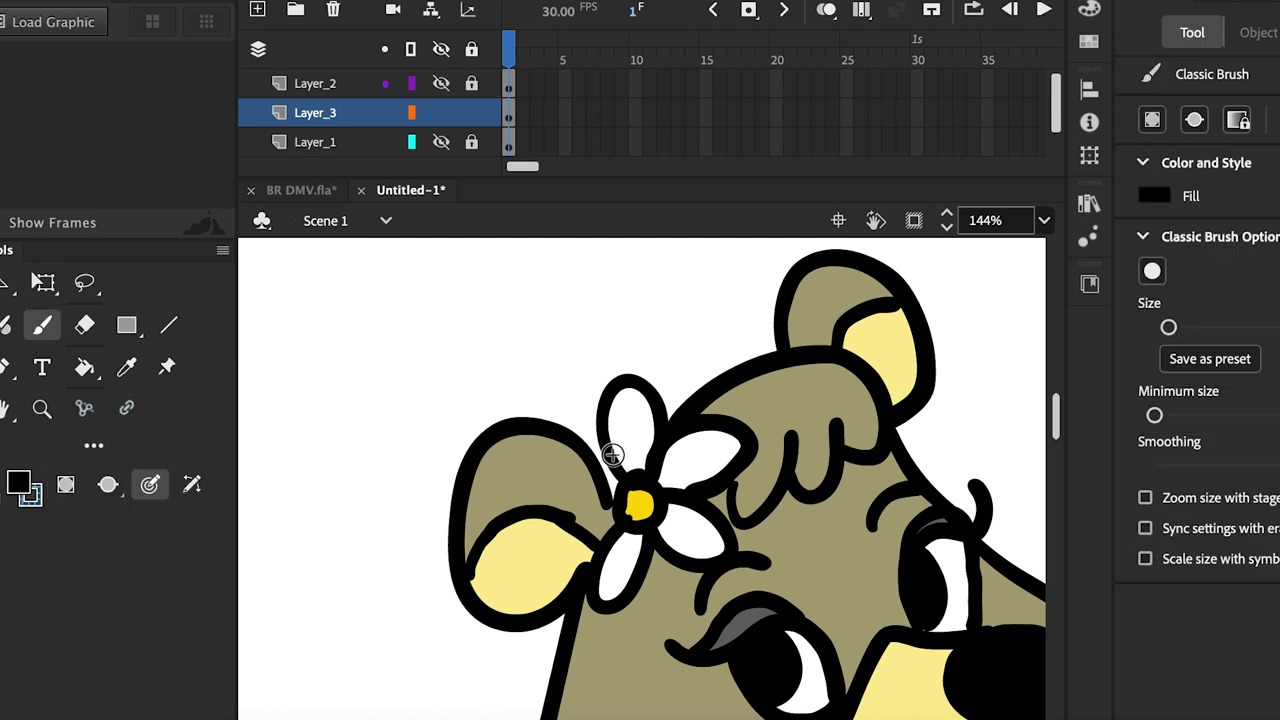
{"action": "left_click_drag", "start_coordinate": [582, 444], "coordinate": [600, 459]}
{"action": "left_click", "coordinate": [41, 408]}
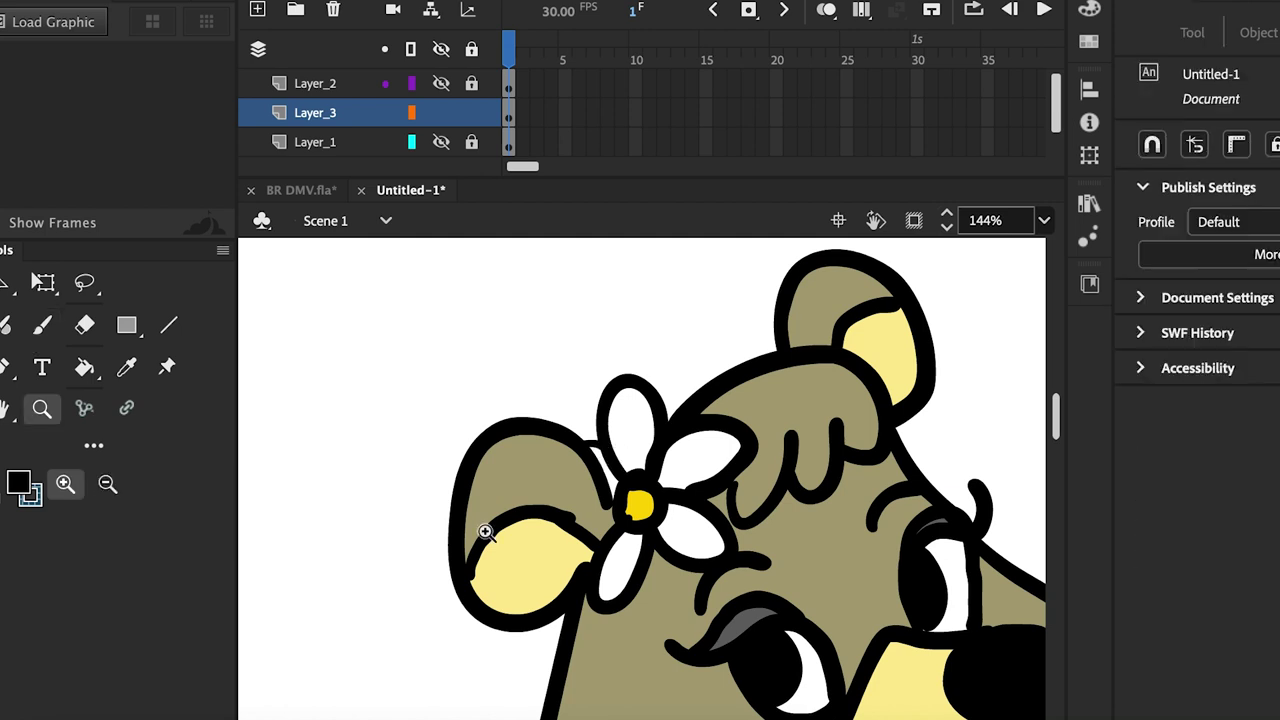
{"action": "left_click", "coordinate": [718, 550], "text": "alt"}
- Zoom out, sample the tan fur colour #A9A278 and fill the gap in the hip hand
{"action": "left_click", "coordinate": [718, 550], "text": "alt"}
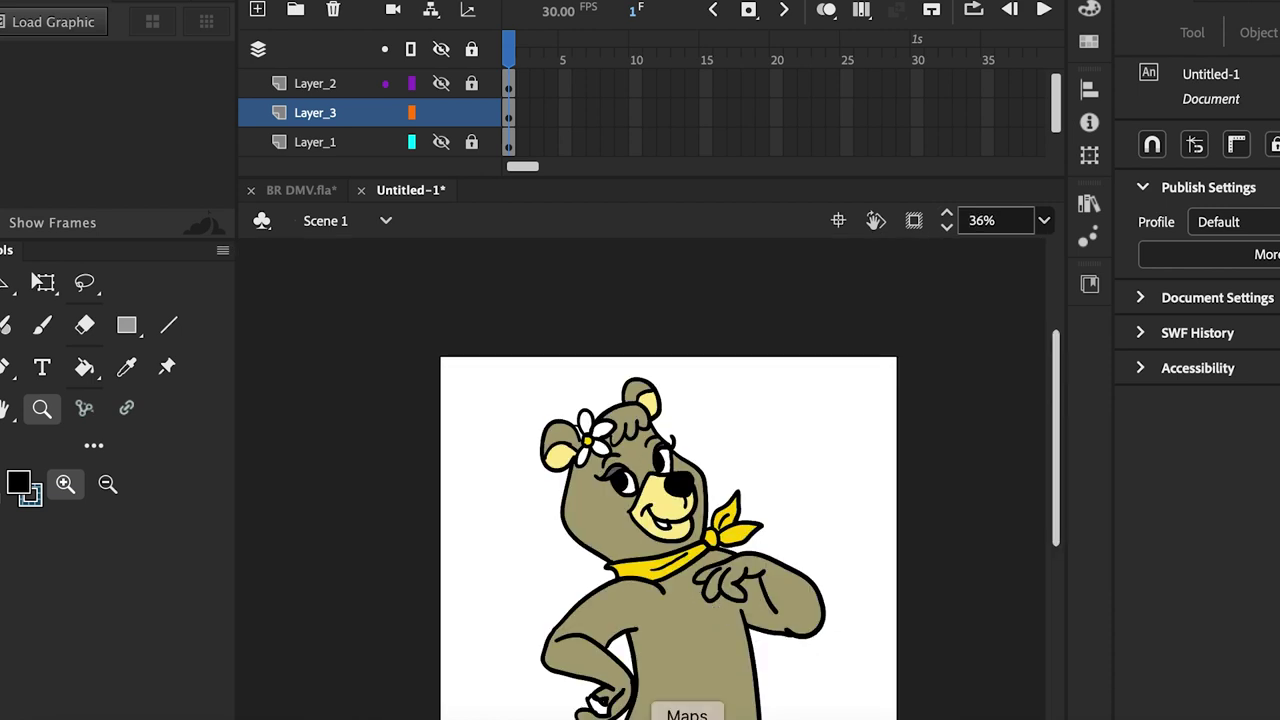
{"action": "left_click", "coordinate": [14, 486]}
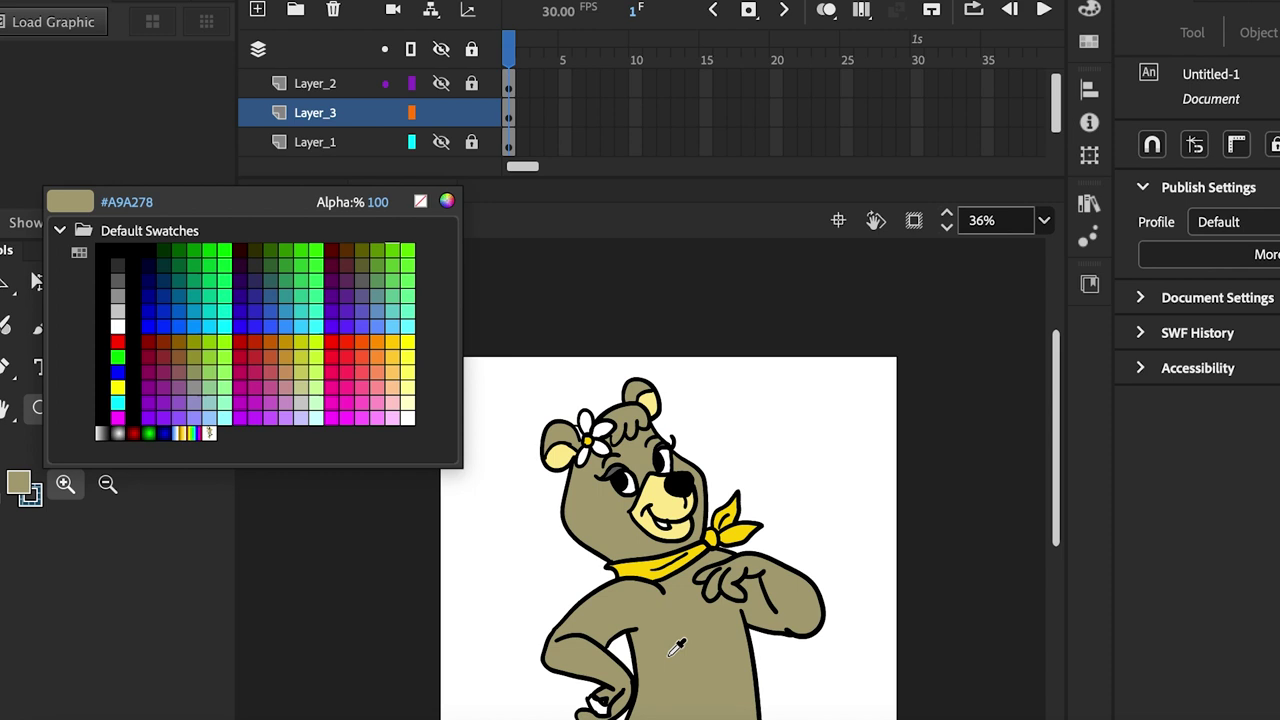
{"action": "left_click", "coordinate": [670, 654]}
{"action": "scroll", "coordinate": [667, 684], "scroll_direction": "down", "scroll_amount": 3}
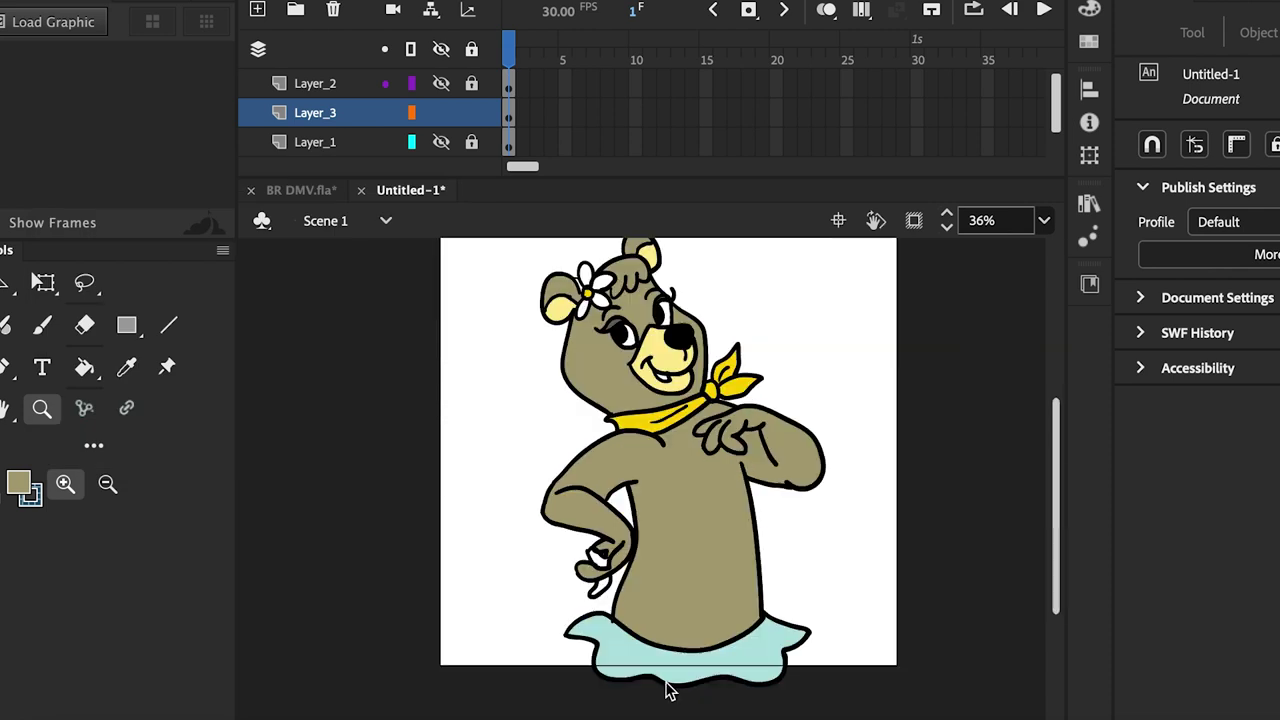
{"action": "left_click", "coordinate": [84, 369]}
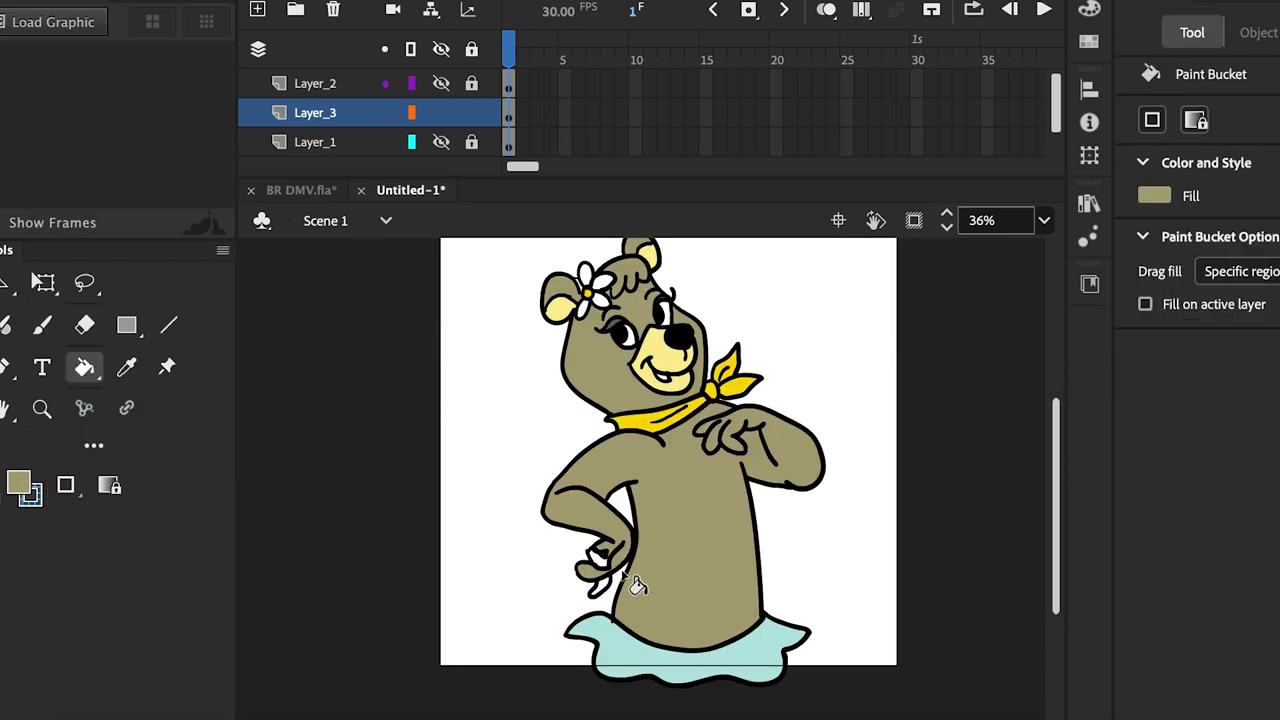
{"action": "left_click", "coordinate": [603, 562]}
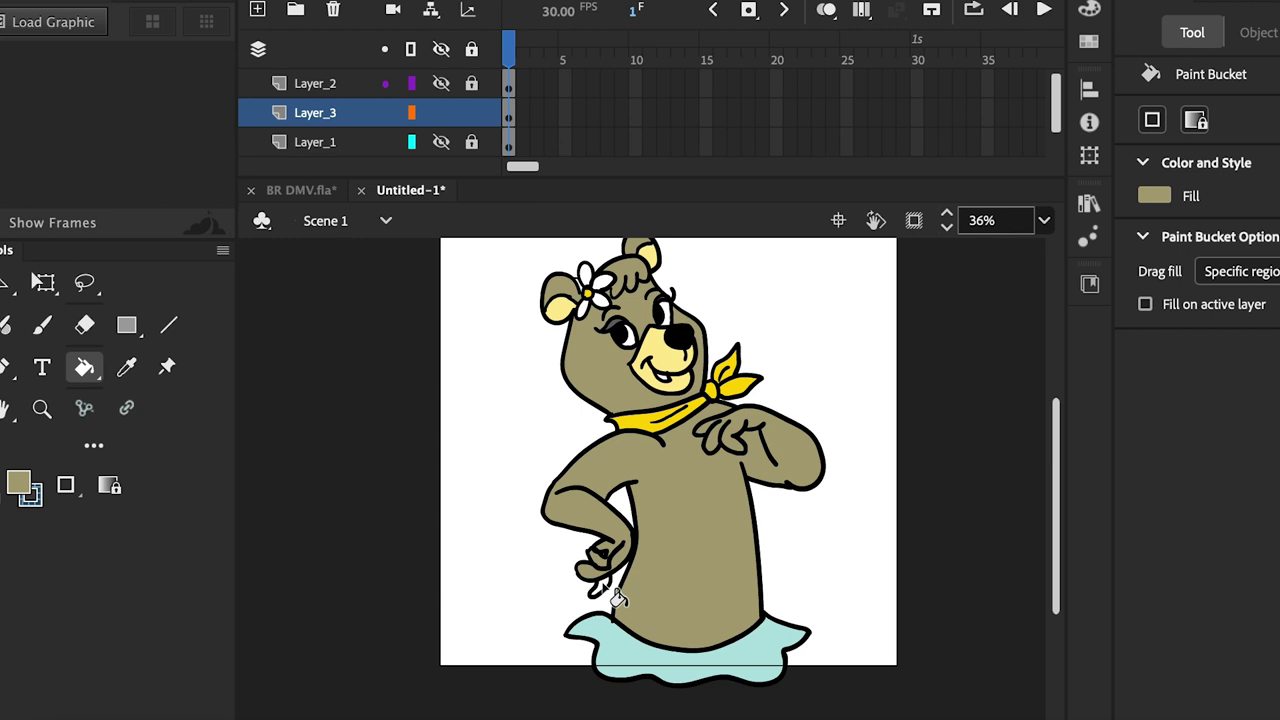